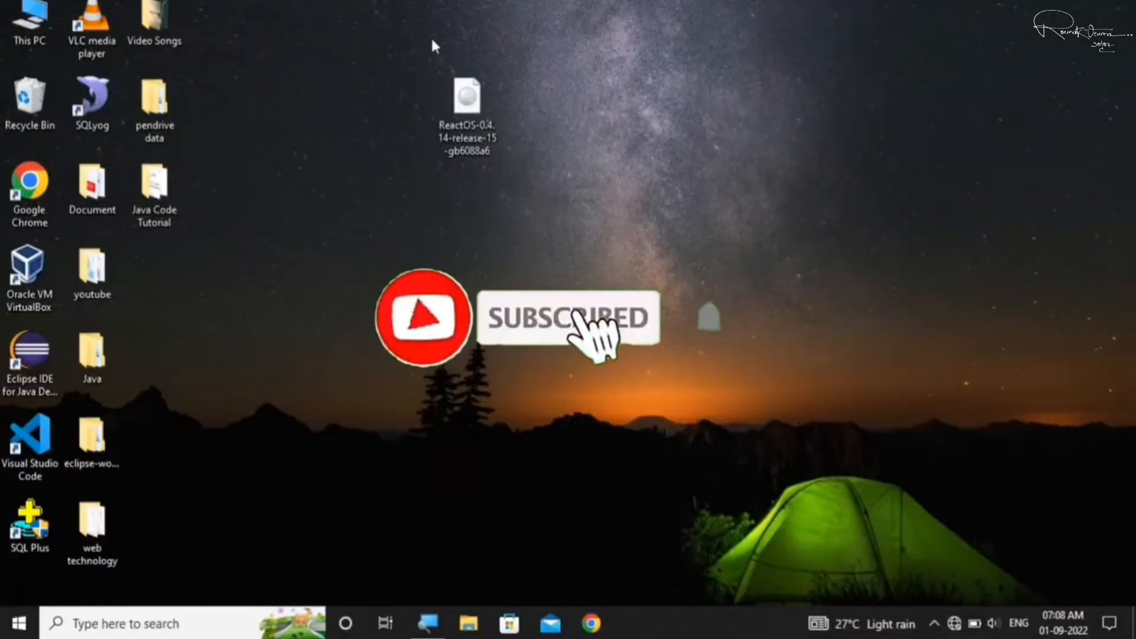
Place the Oracle VM VirtualBox shortcut beside the ReactOS disc image on the desktop and launch VirtualBox.
{"action": "left_click_drag", "start_coordinate": [432, 40], "coordinate": [510, 198]}
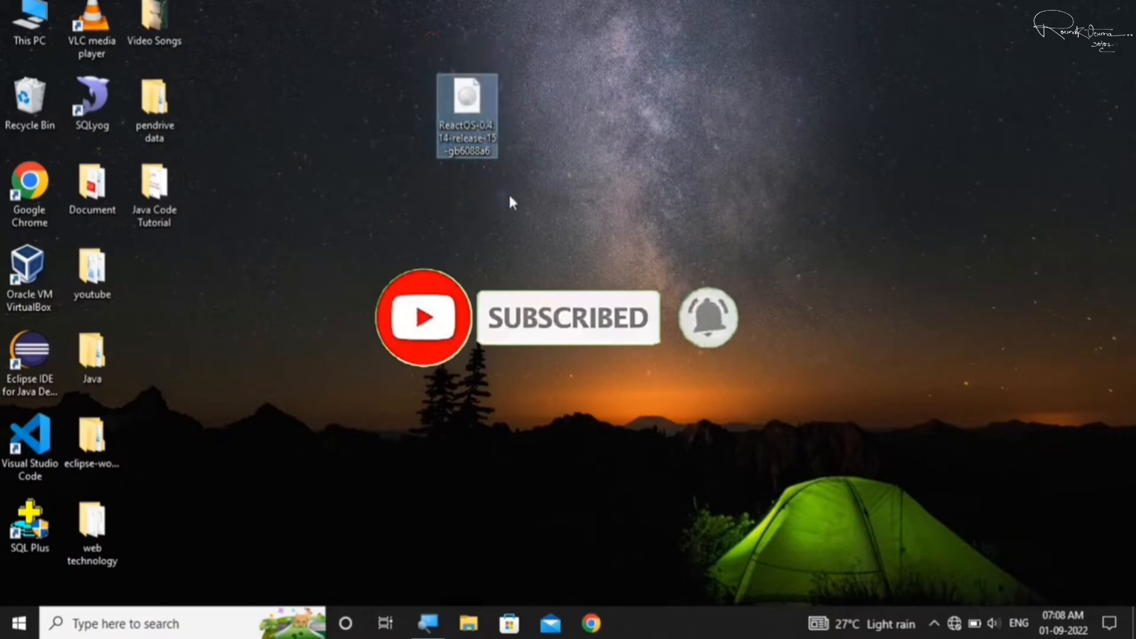
{"action": "left_click", "coordinate": [590, 154]}
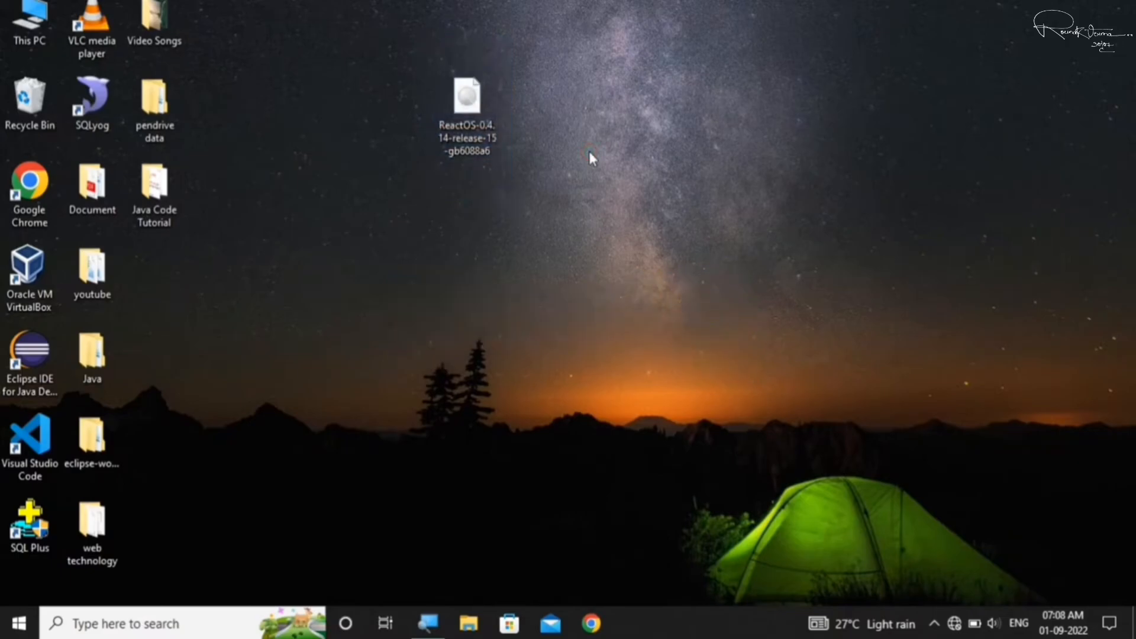
{"action": "left_click_drag", "start_coordinate": [37, 272], "coordinate": [603, 109]}
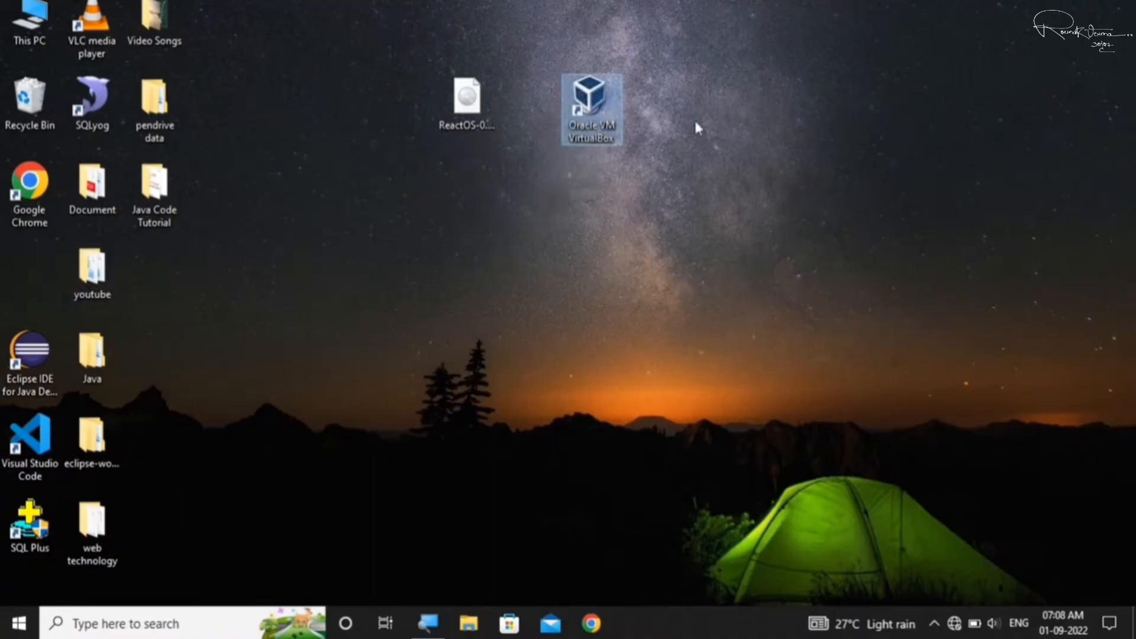
{"action": "left_click", "coordinate": [683, 72]}
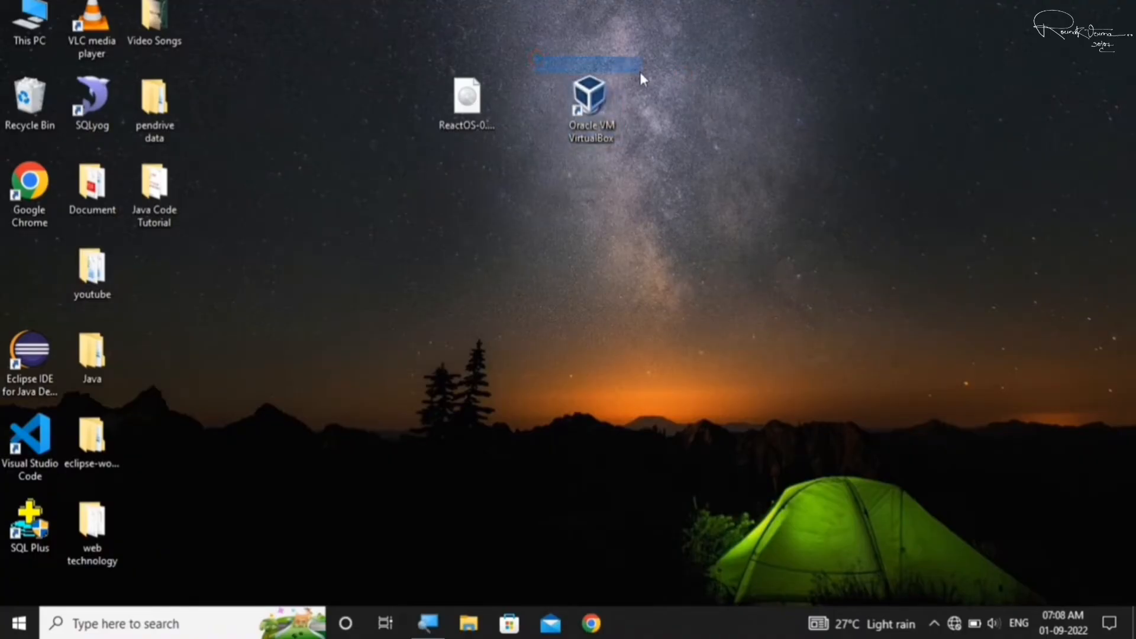
{"action": "left_click_drag", "start_coordinate": [640, 72], "coordinate": [644, 161]}
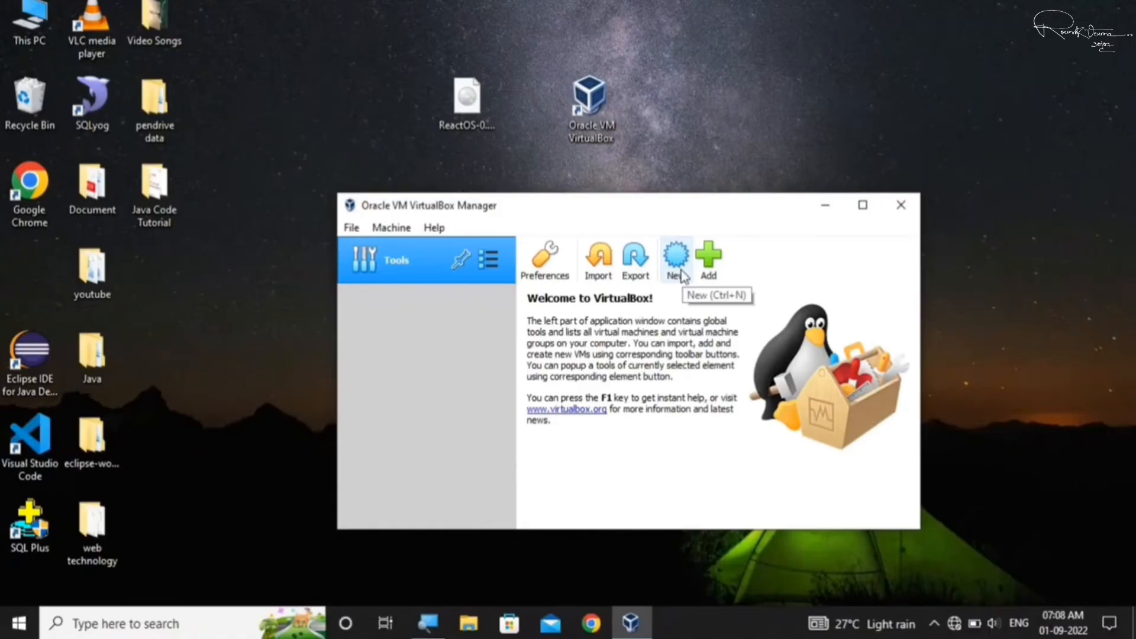
Set up a new virtual machine named "react os" as Microsoft Windows, Windows 2003 (32-bit), with 1024 MB of memory.
{"action": "left_click", "coordinate": [681, 271]}
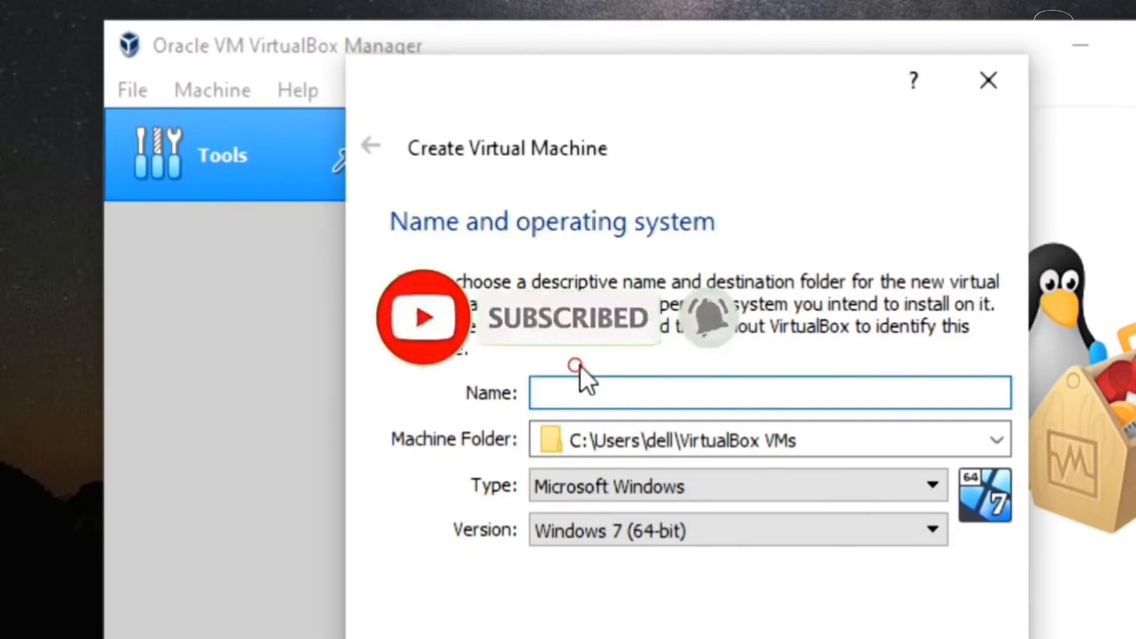
{"action": "type", "text": "react os"}
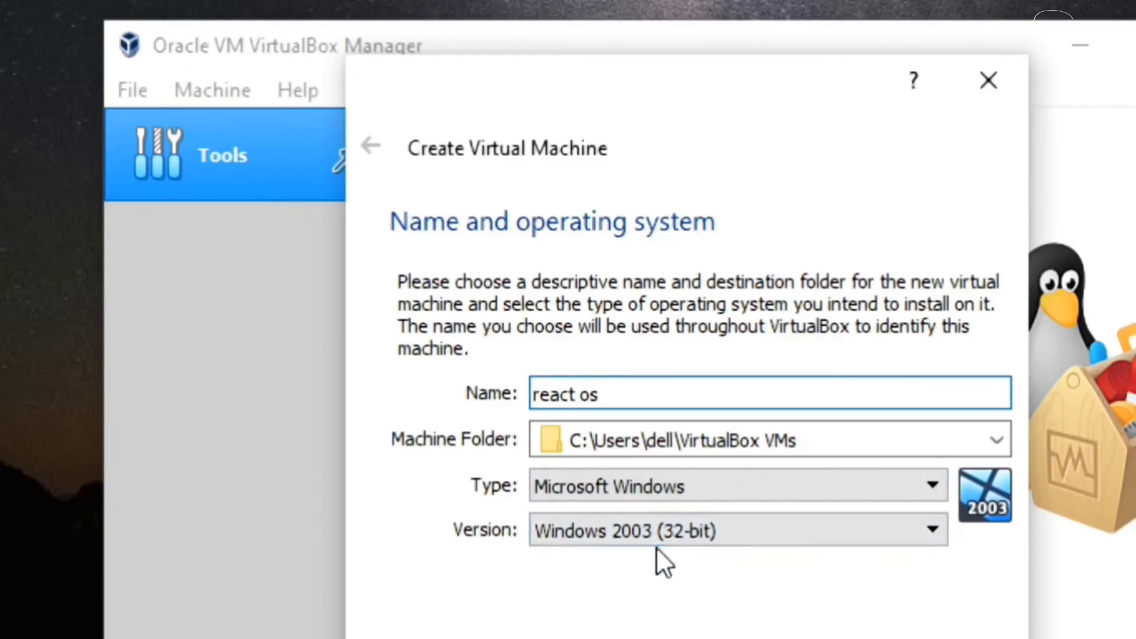
{"action": "left_click", "coordinate": [698, 538]}
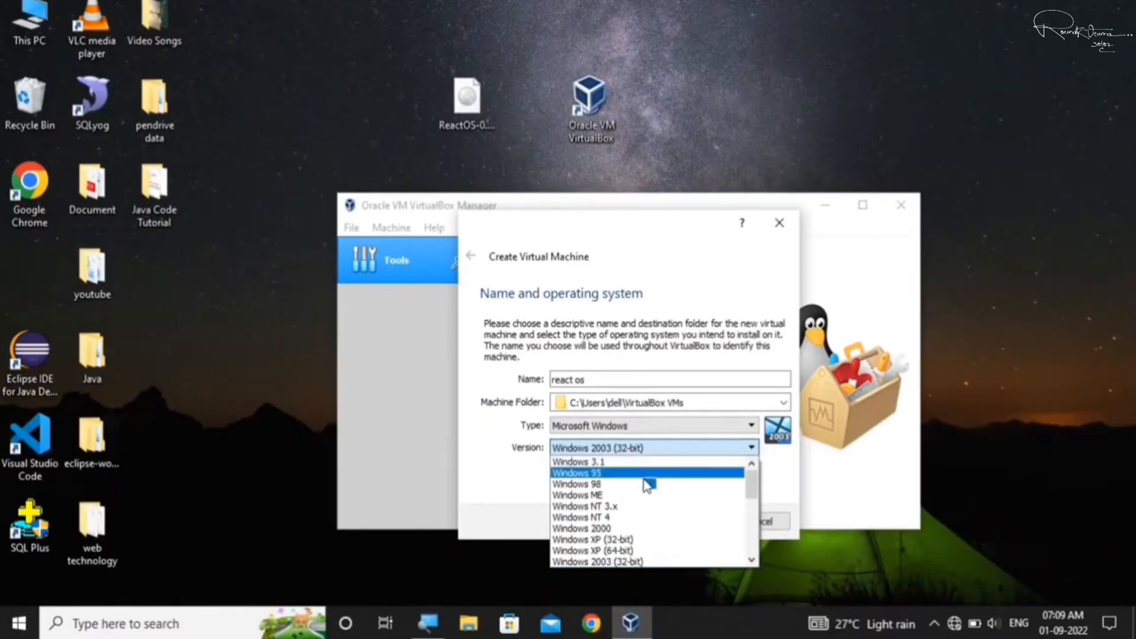
{"action": "left_click", "coordinate": [788, 475]}
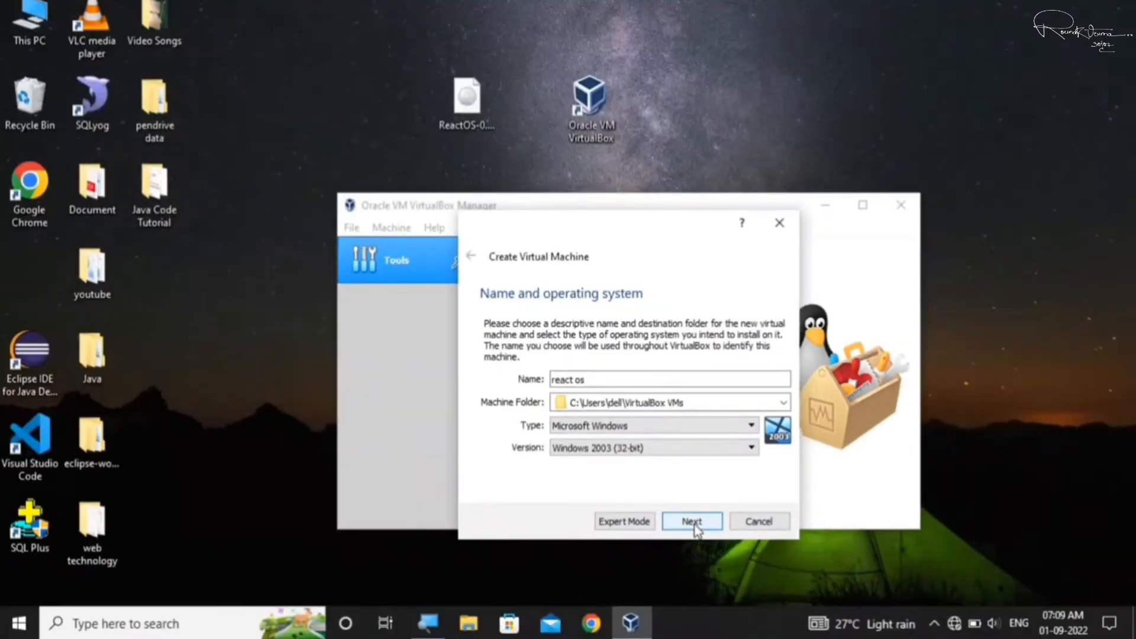
{"action": "left_click", "coordinate": [692, 522]}
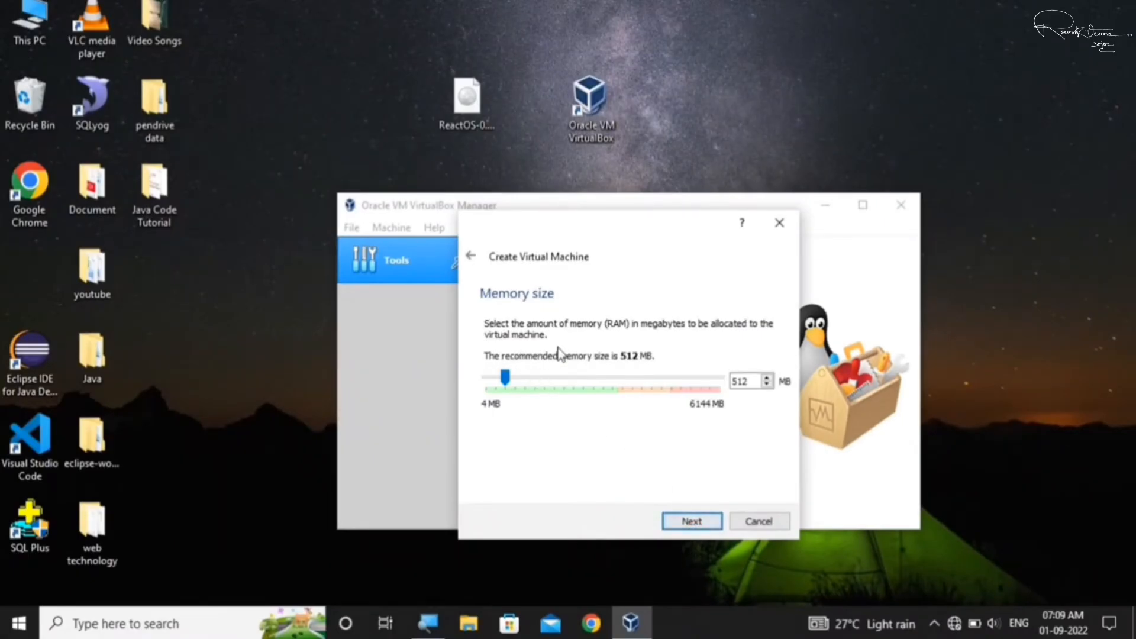
{"action": "left_click_drag", "start_coordinate": [508, 378], "coordinate": [525, 378]}
{"action": "left_click", "coordinate": [693, 523]}
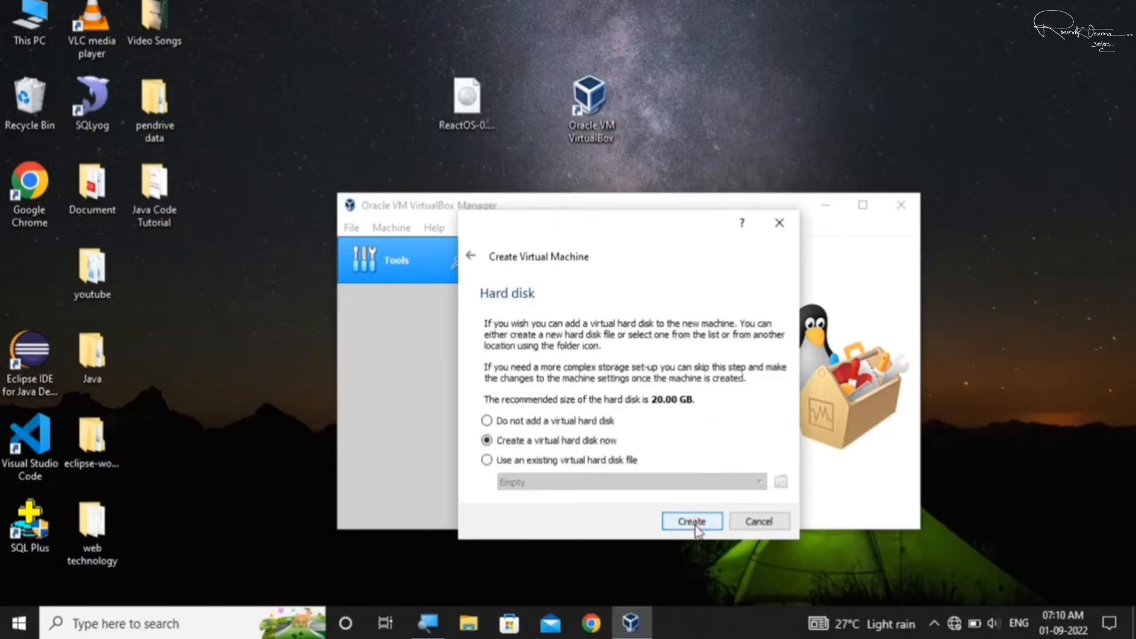
Create a new dynamically allocated VDI virtual hard disk of 20.00 GB for the machine.
{"action": "left_click", "coordinate": [695, 524]}
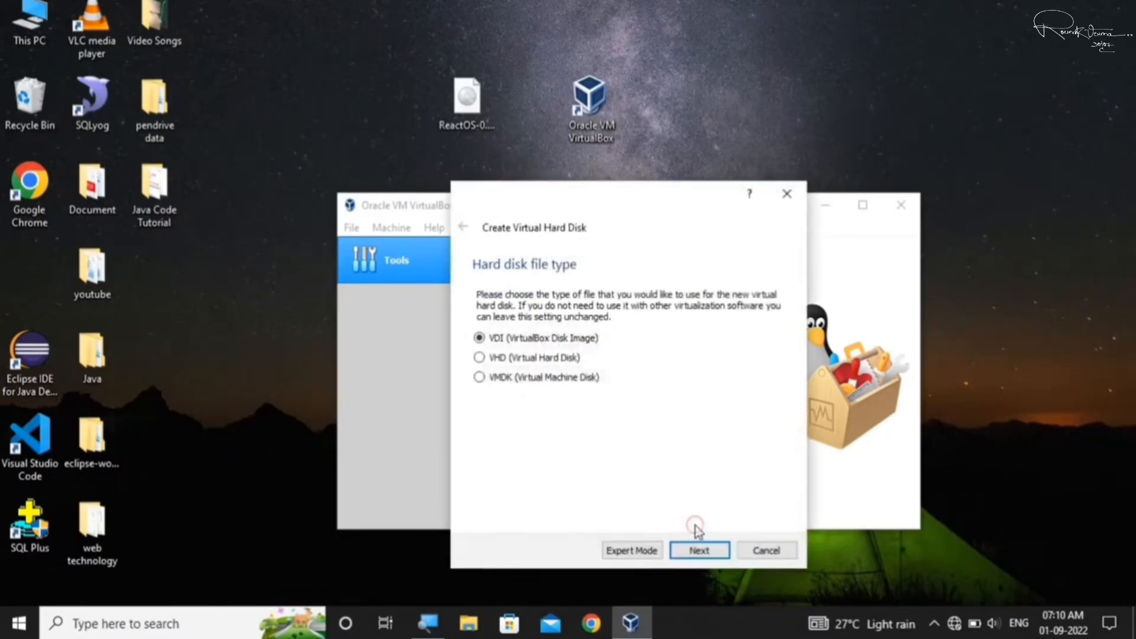
{"action": "left_click", "coordinate": [700, 552]}
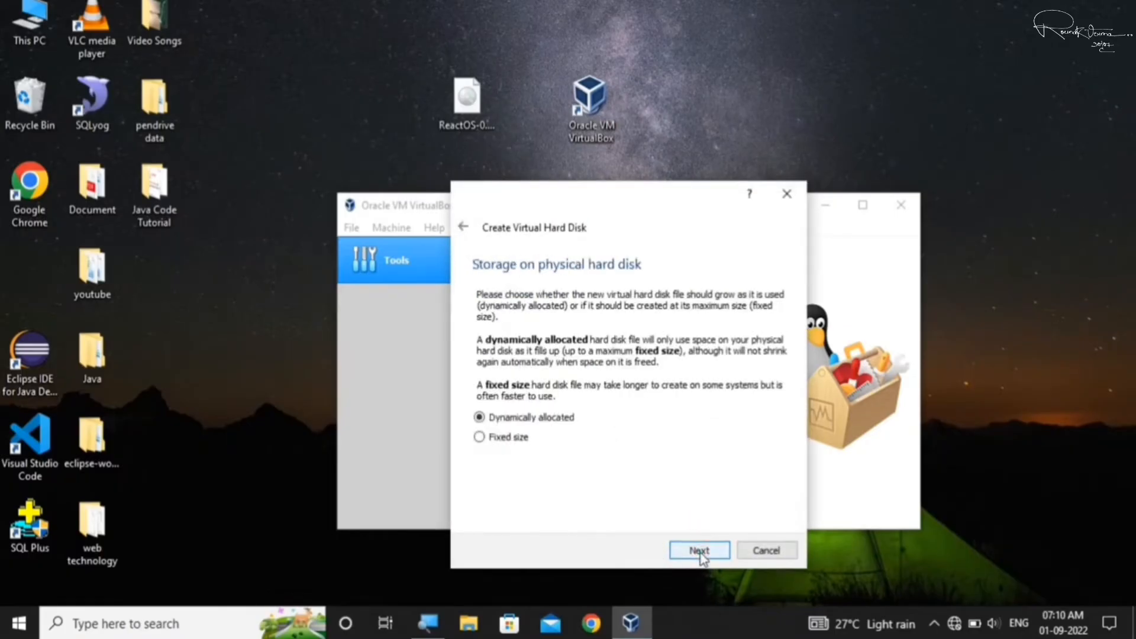
{"action": "left_click", "coordinate": [700, 552]}
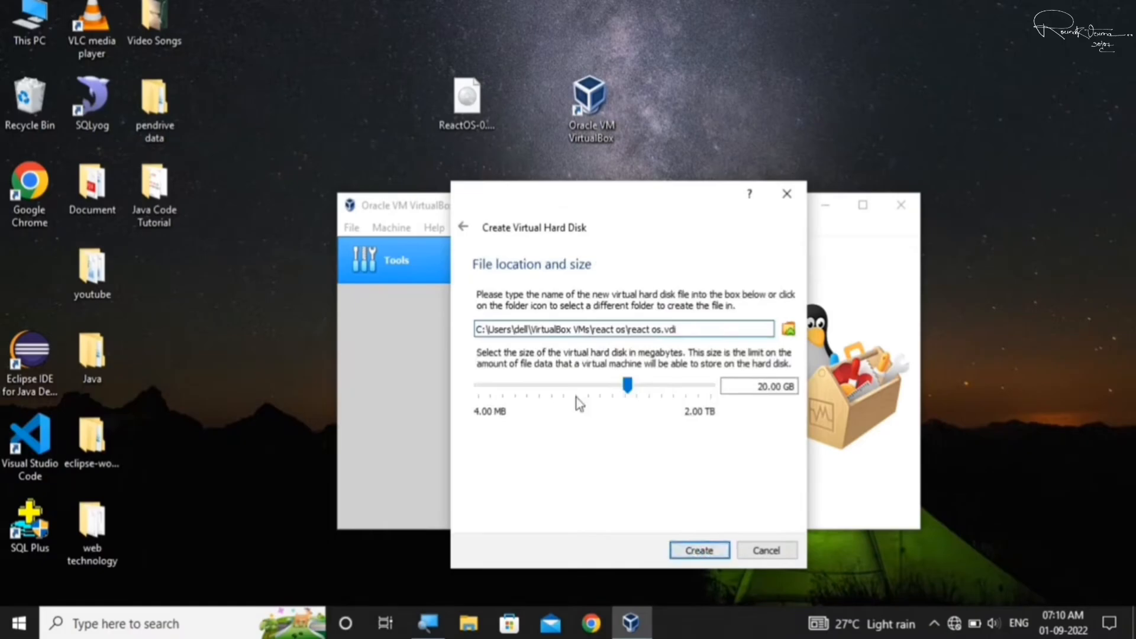
{"action": "mouse_move", "coordinate": [712, 391]}
{"action": "left_click", "coordinate": [702, 555]}
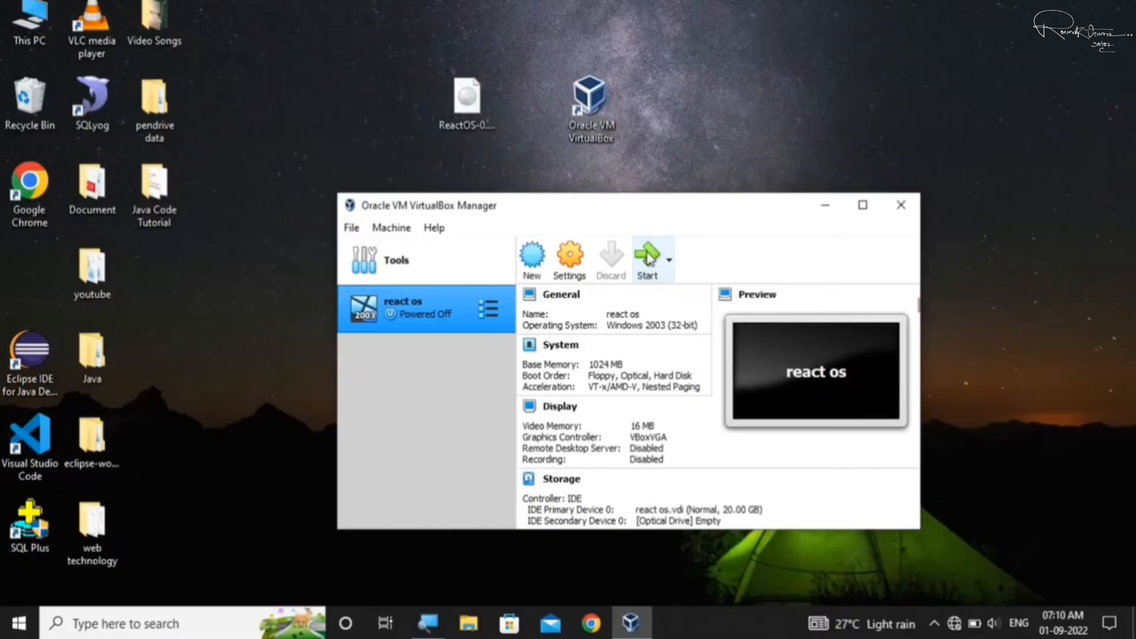
Start the react os machine with ReactOS-0.4.14-release-15-gb6088a6.iso from the Desktop as its start-up disk.
{"action": "left_click", "coordinate": [648, 258]}
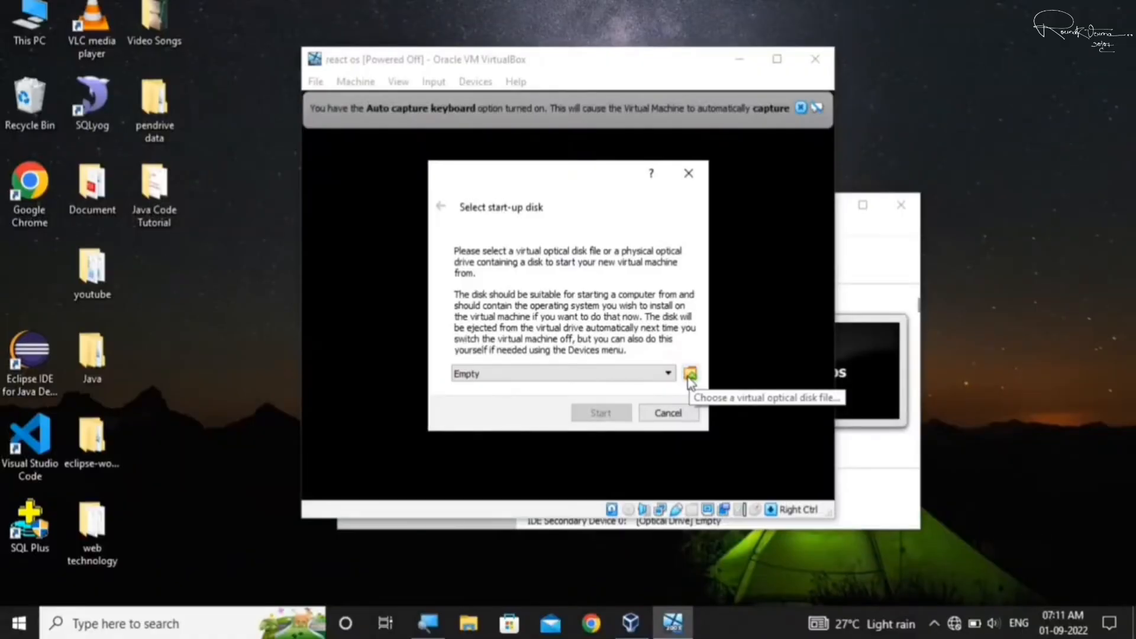
{"action": "left_click", "coordinate": [689, 376]}
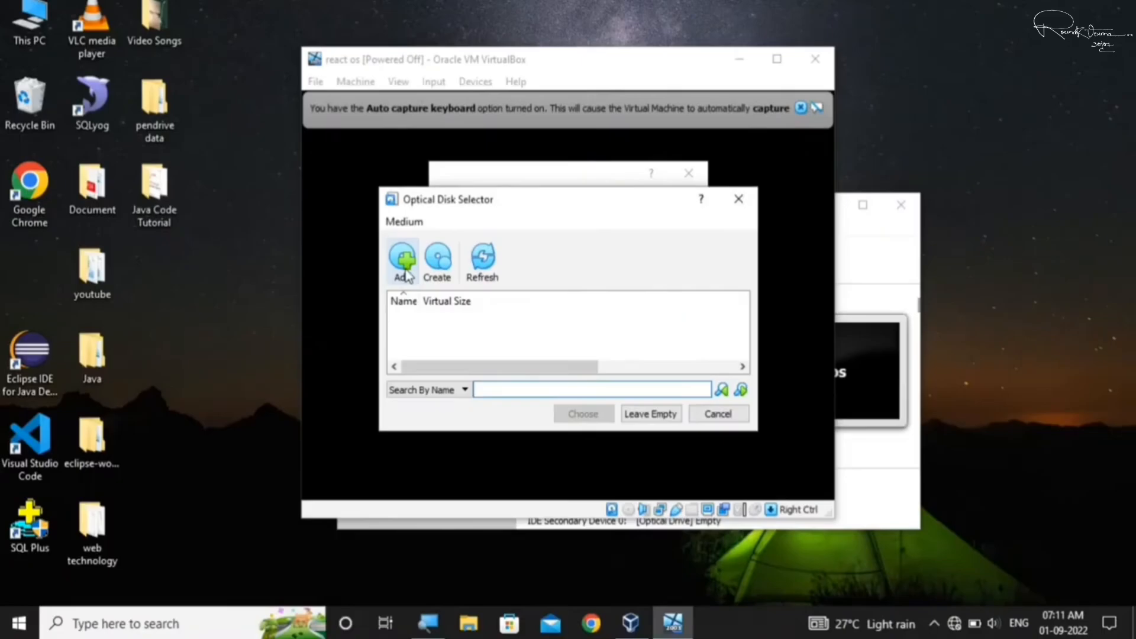
{"action": "left_click", "coordinate": [404, 271]}
{"action": "left_click", "coordinate": [405, 273]}
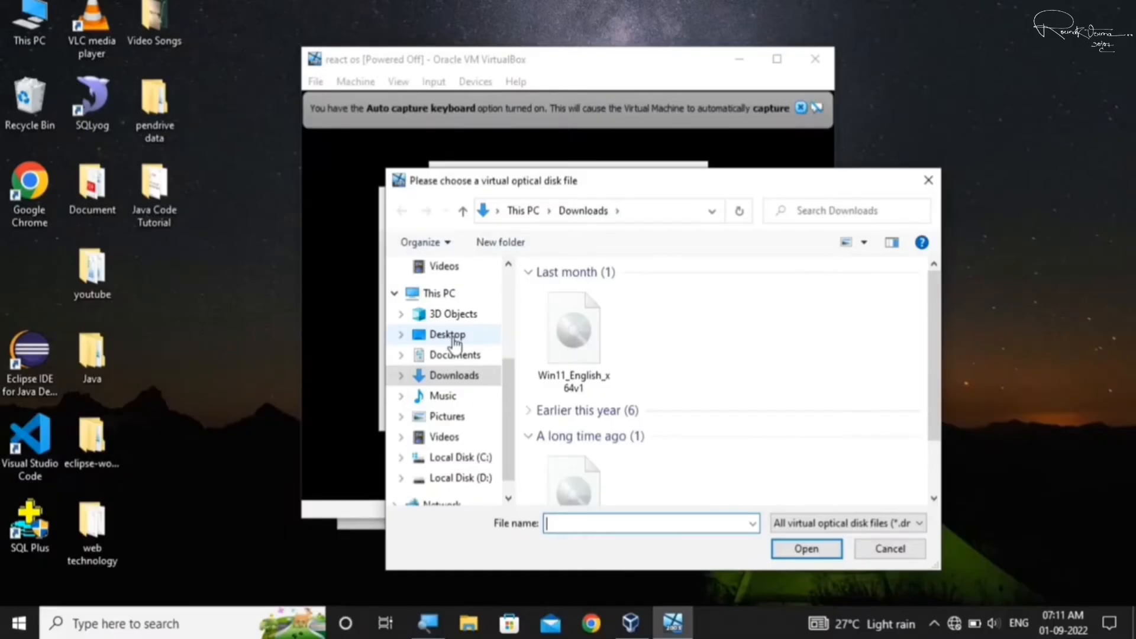
{"action": "left_click", "coordinate": [457, 342]}
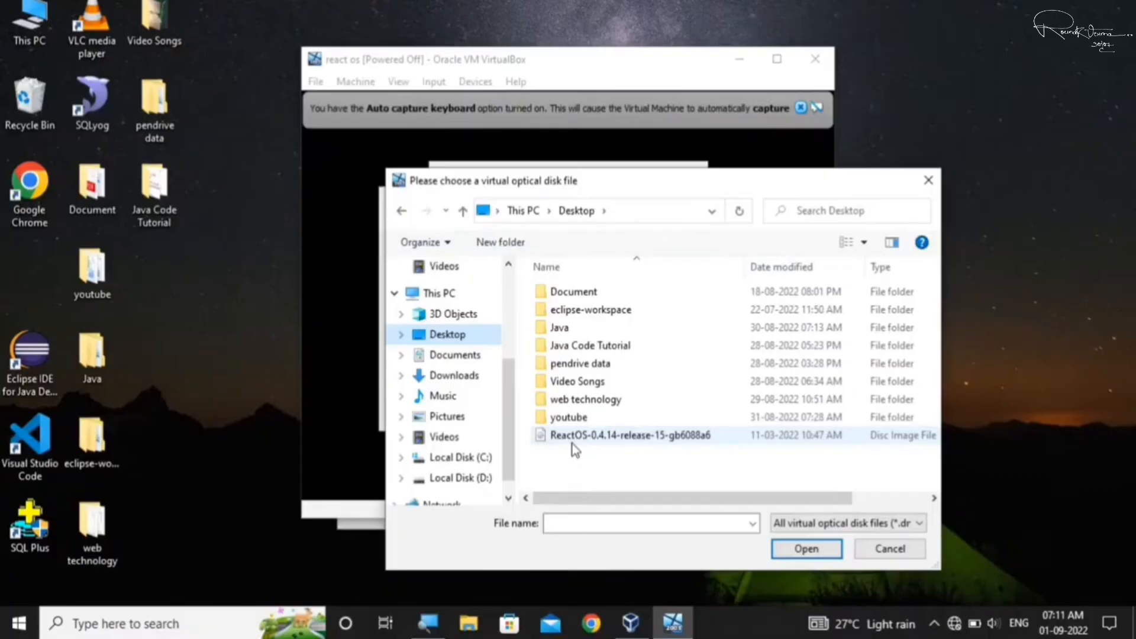
{"action": "left_click", "coordinate": [575, 445]}
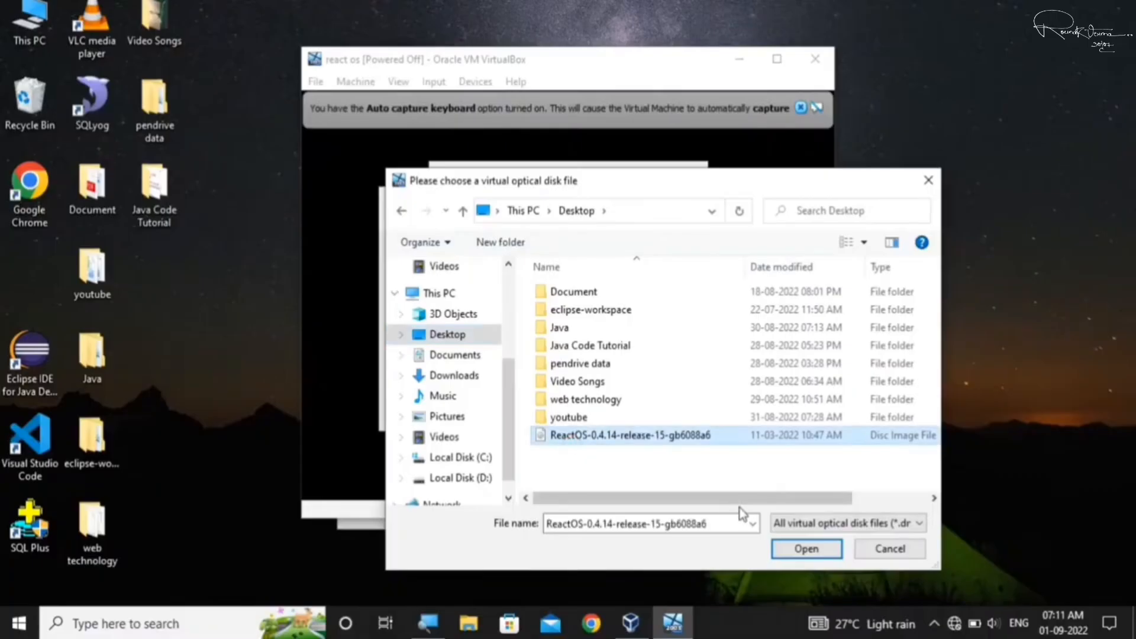
{"action": "left_click", "coordinate": [814, 555]}
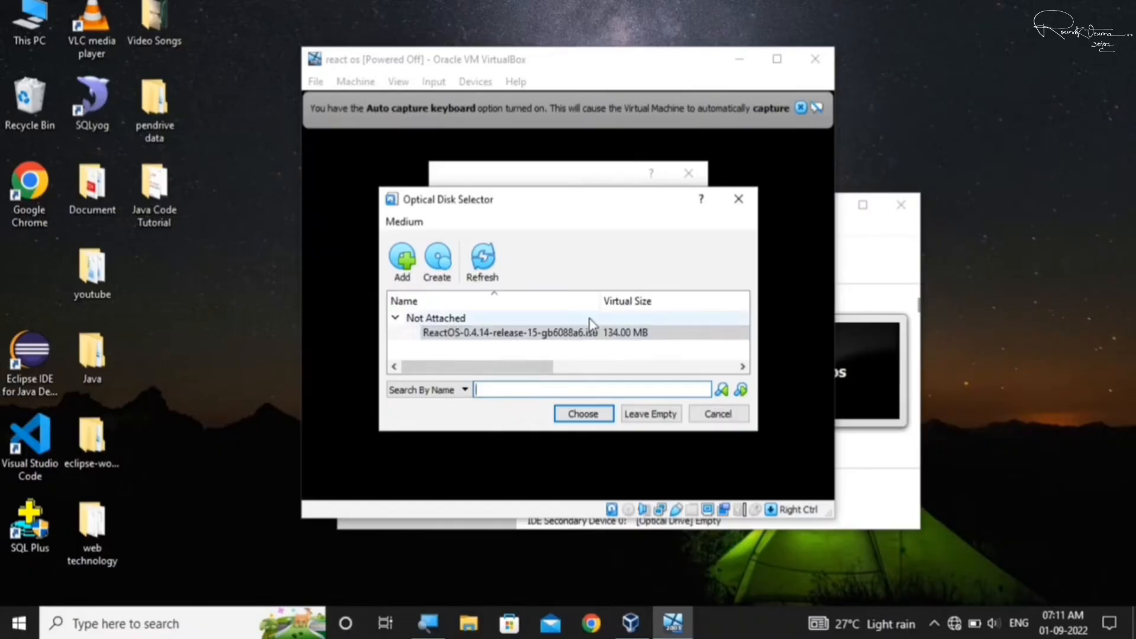
{"action": "left_click", "coordinate": [592, 418]}
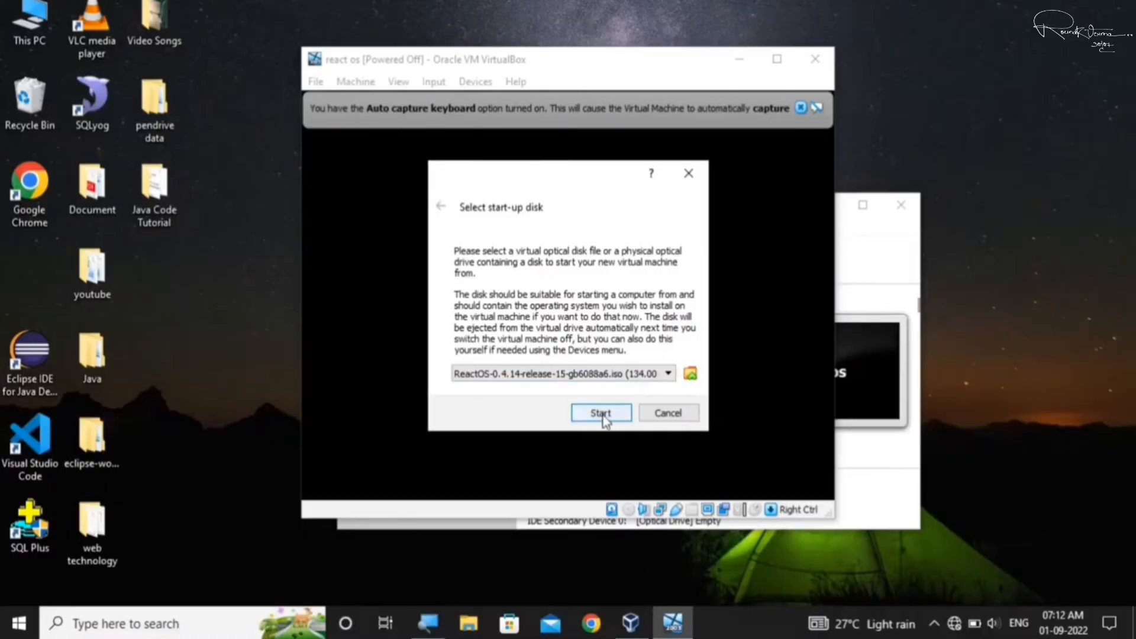
{"action": "left_click", "coordinate": [602, 413]}
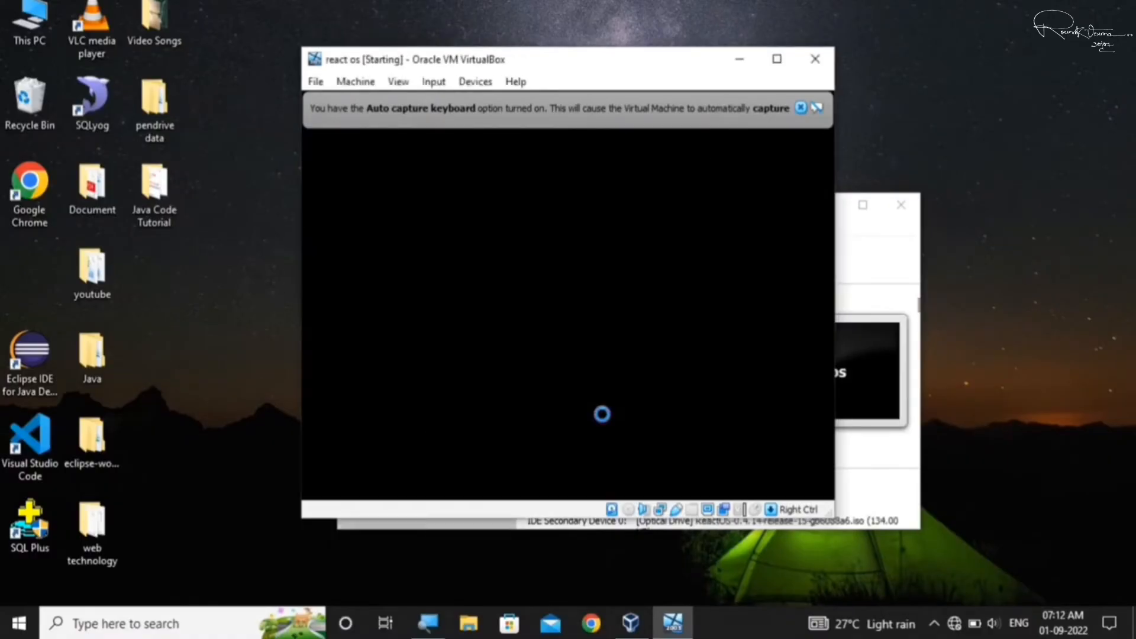
Dismiss the keyboard capture and mouse integration notices and reposition the running machine's window at its normal size.
{"action": "left_click", "coordinate": [802, 109]}
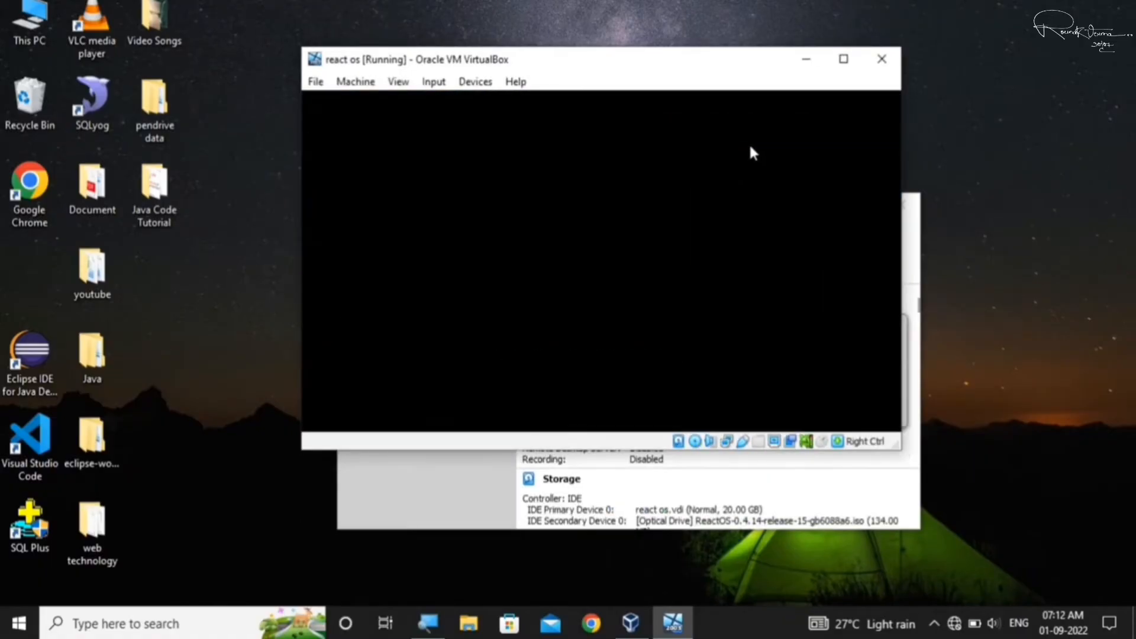
{"action": "left_click", "coordinate": [845, 62]}
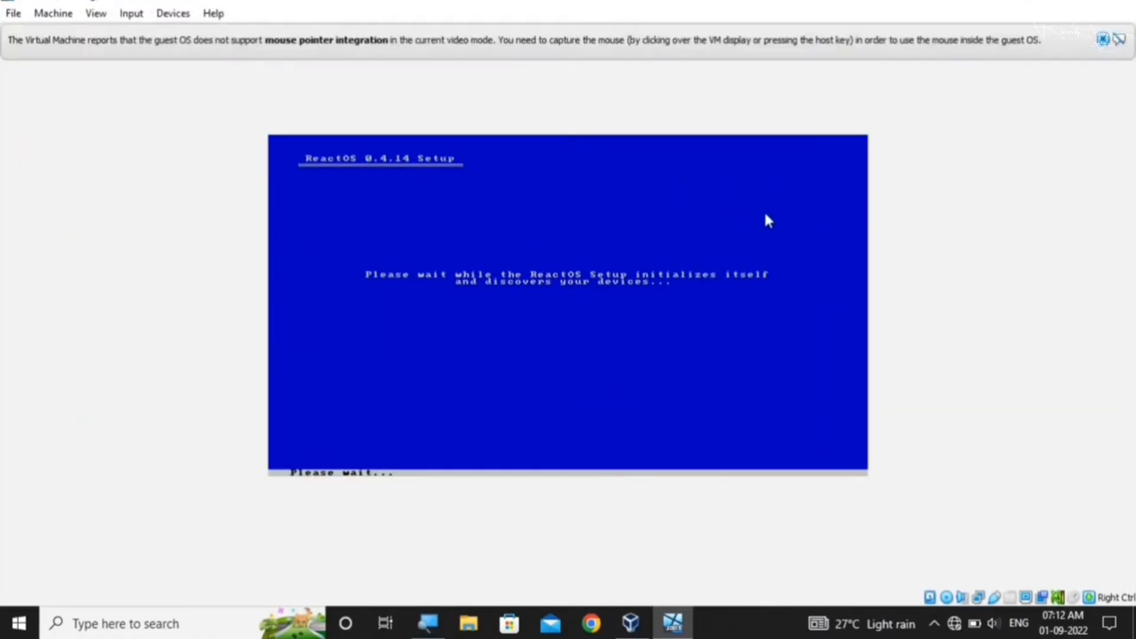
{"action": "left_click", "coordinate": [1119, 40]}
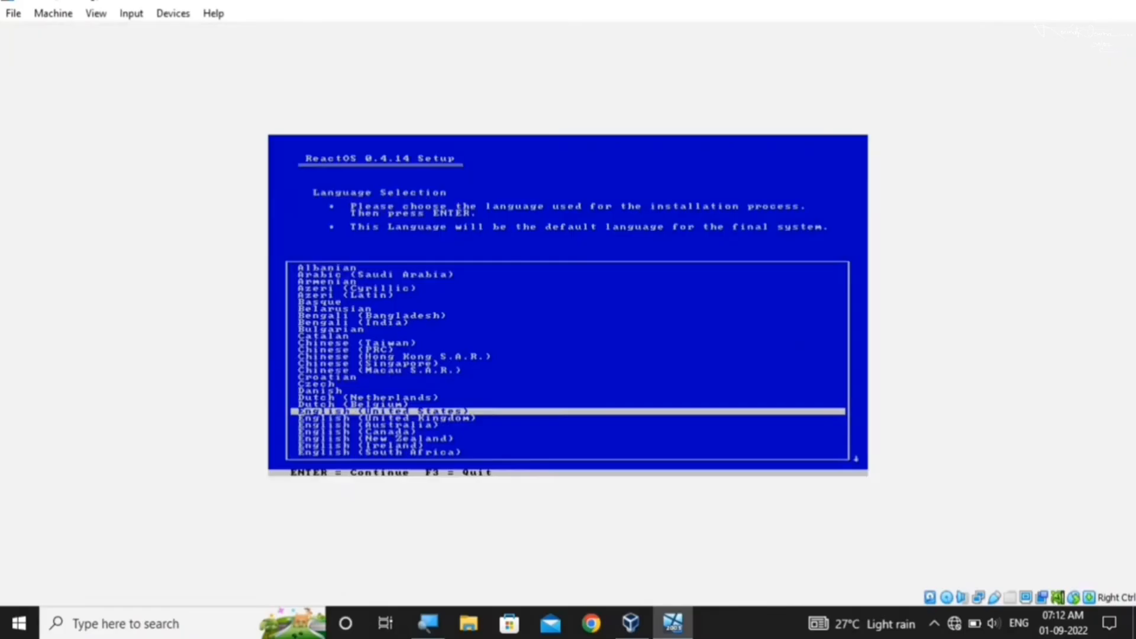
{"action": "left_click", "coordinate": [1078, 6]}
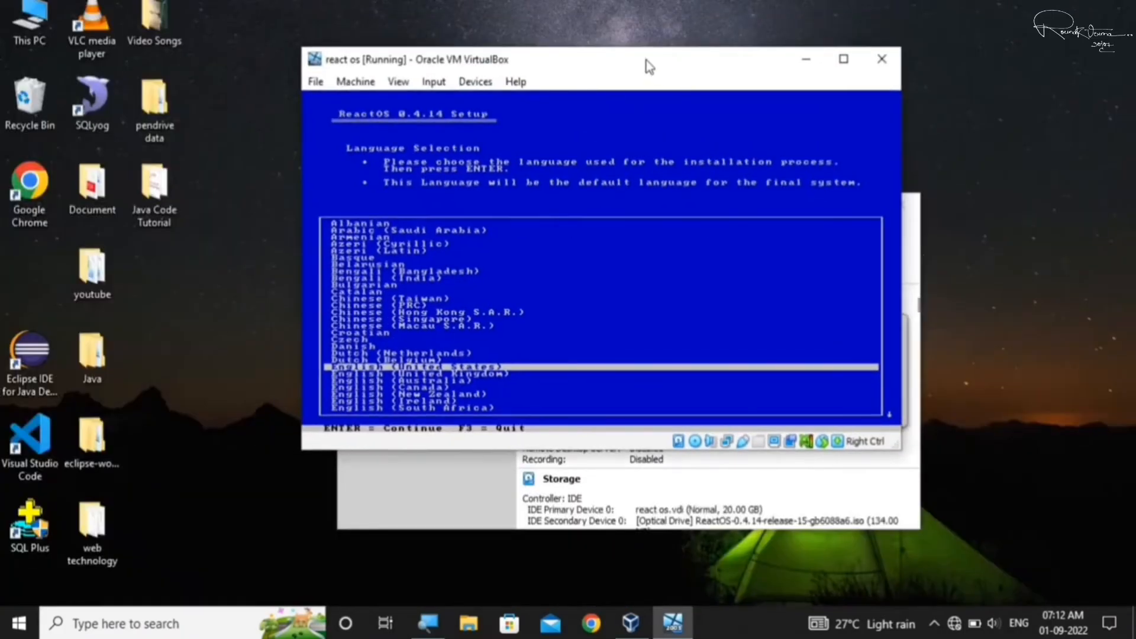
{"action": "left_click_drag", "start_coordinate": [647, 62], "coordinate": [697, 73]}
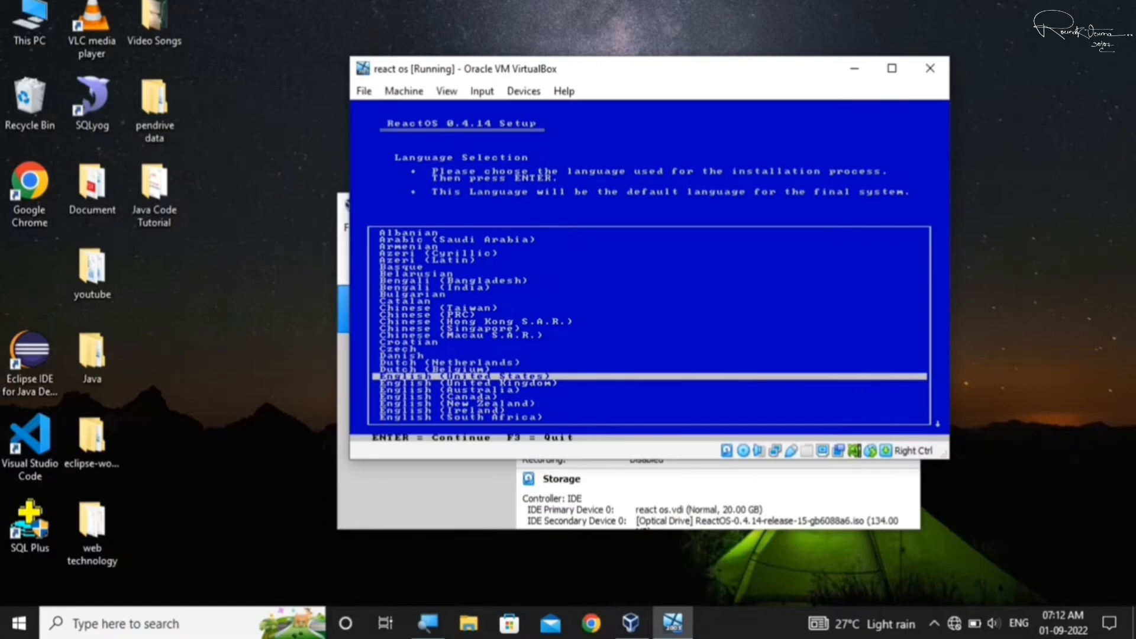
Proceed with a new ReactOS installation in English (United States) and accept the listed device settings.
{"action": "key", "text": "Return"}
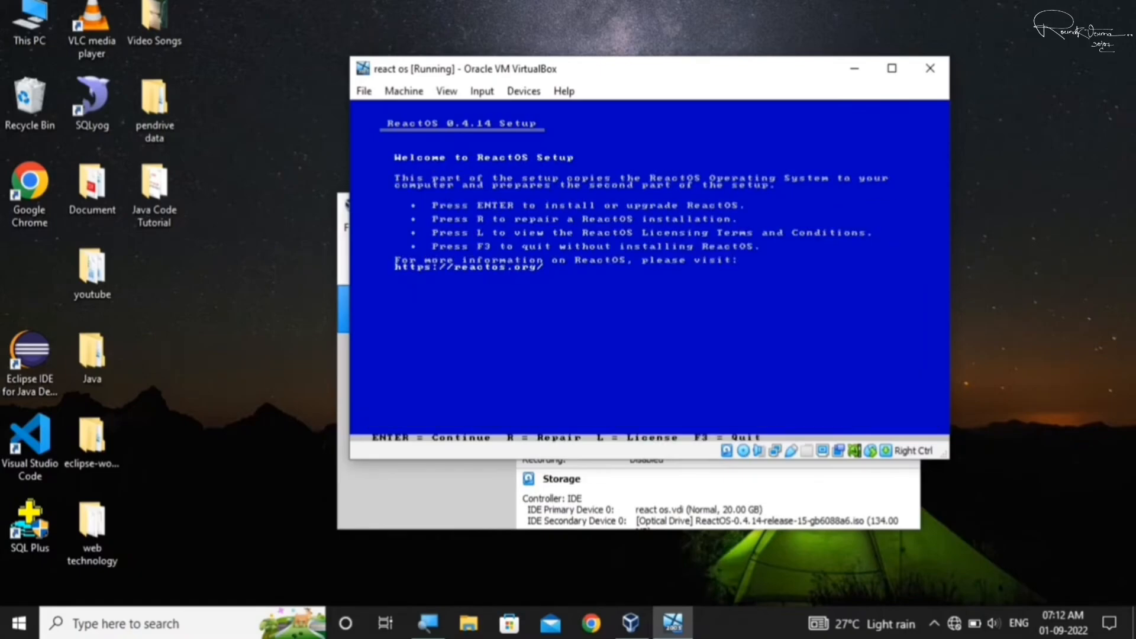
{"action": "key", "text": "Return"}
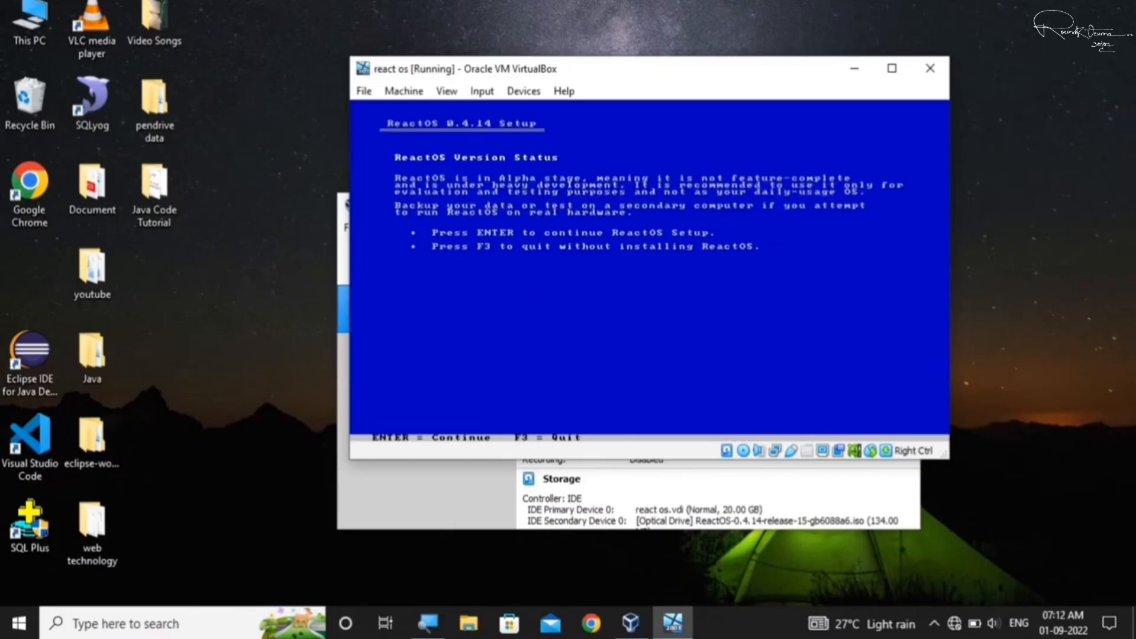
{"action": "key", "text": "Return"}
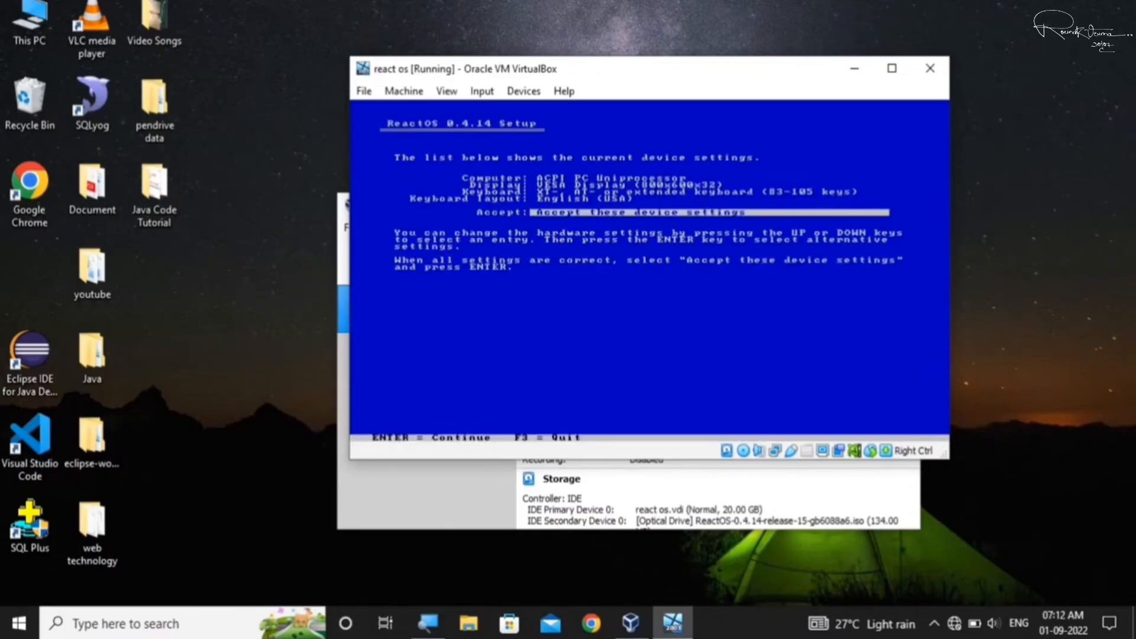
{"action": "key", "text": "Return"}
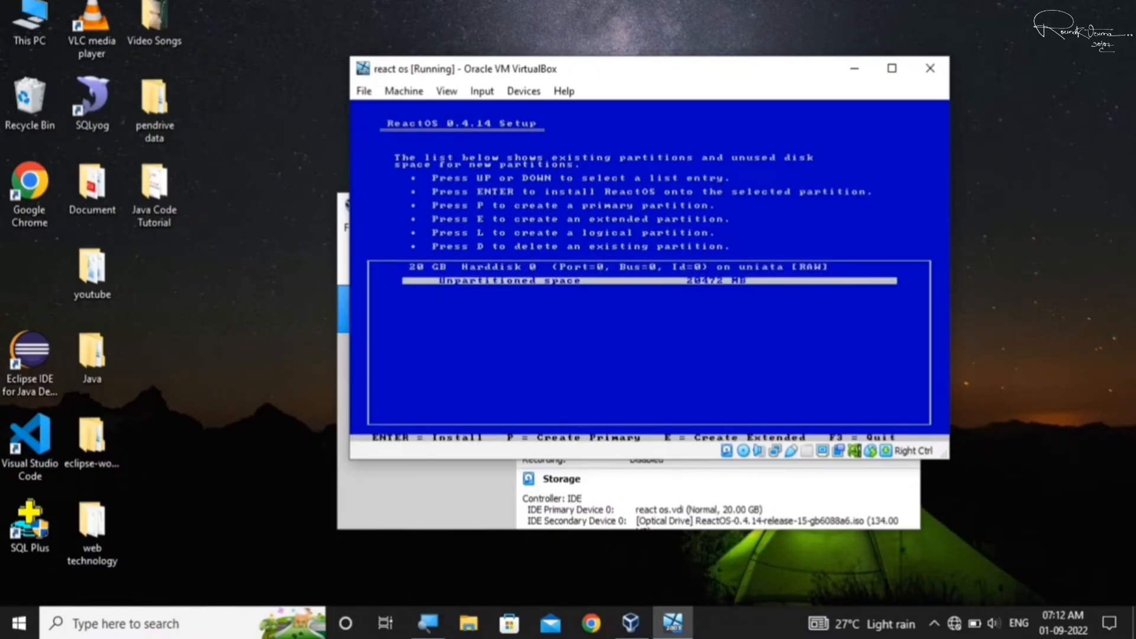
Install onto the unpartitioned space of Harddisk 0 and choose the FAT file system with quick format.
{"action": "key", "text": "Return"}
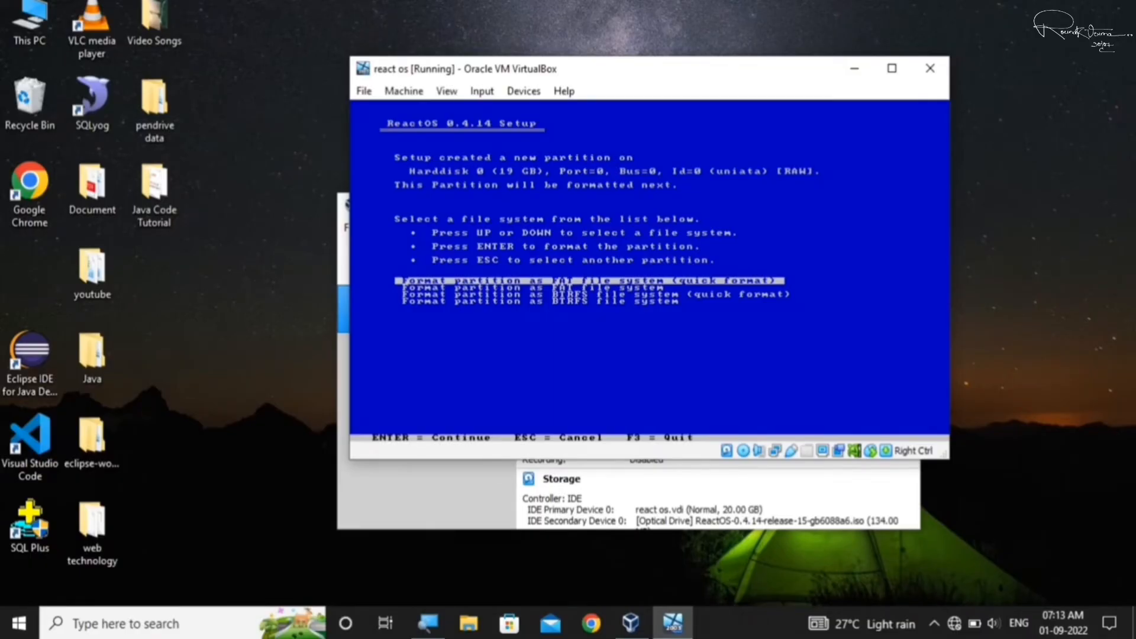
{"action": "key", "text": "Down"}
{"action": "key", "text": "Down"}
{"action": "key", "text": "Up"}
{"action": "key", "text": "Up"}
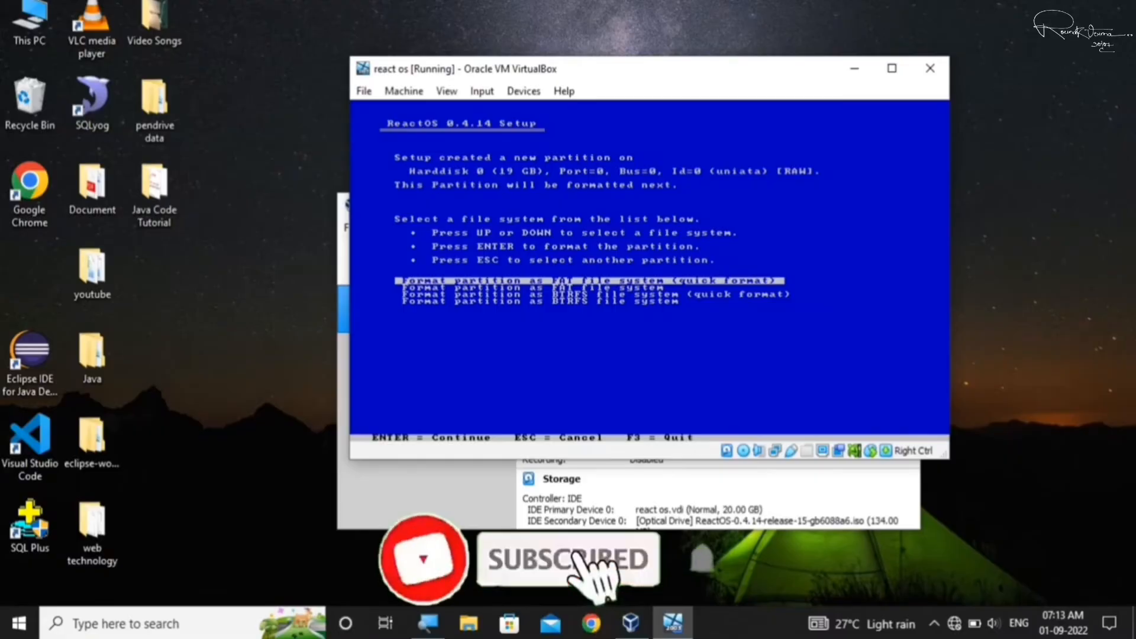
{"action": "key", "text": "Return"}
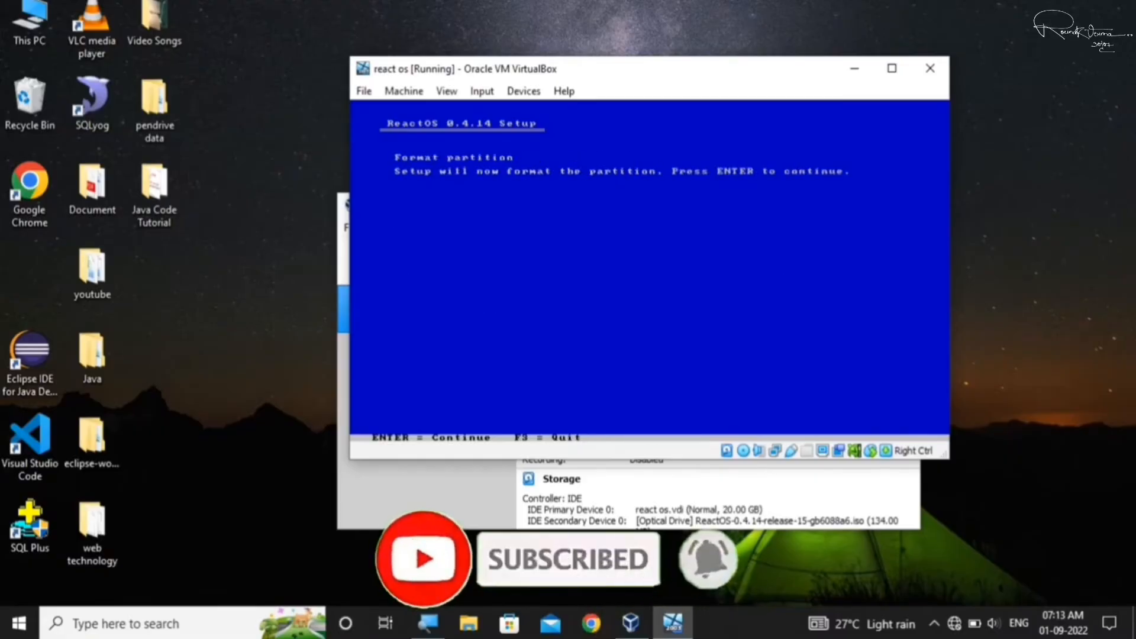
Format the partition, install to the \ReactOS directory, and put the bootloader on the harddisk (MBR and VBR).
{"action": "key", "text": "Return"}
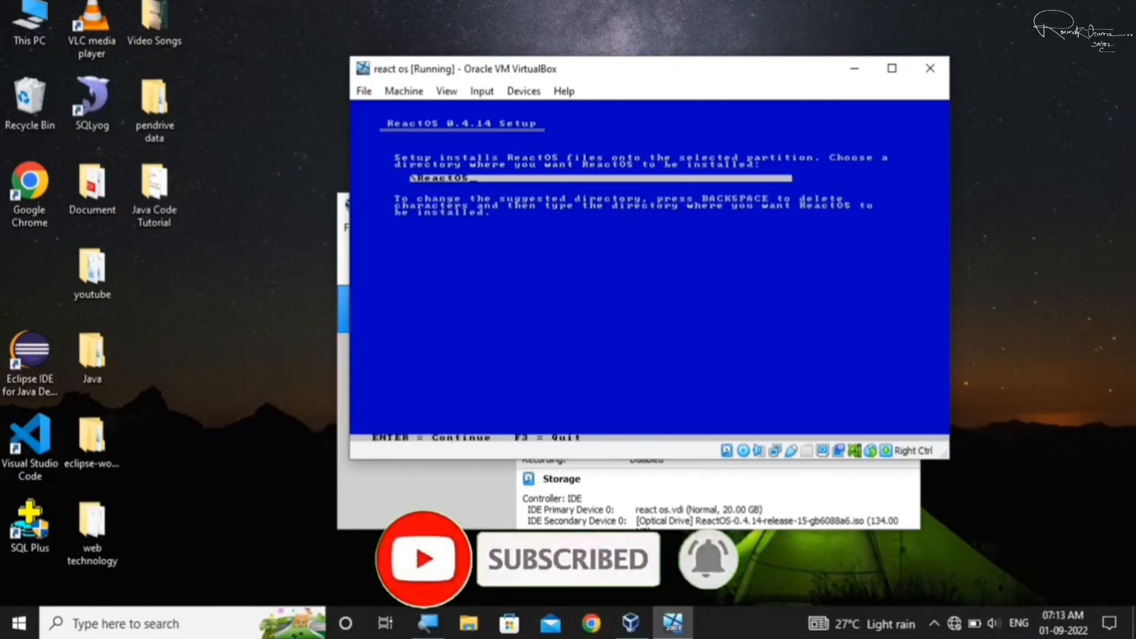
{"action": "key", "text": "Return"}
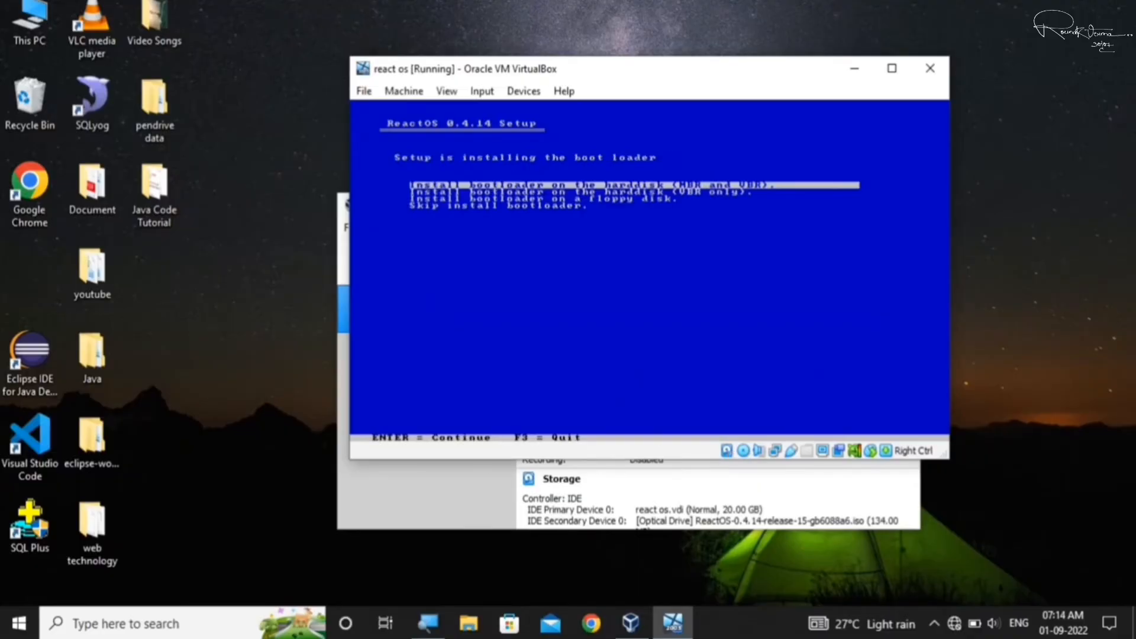
{"action": "key", "text": "Return"}
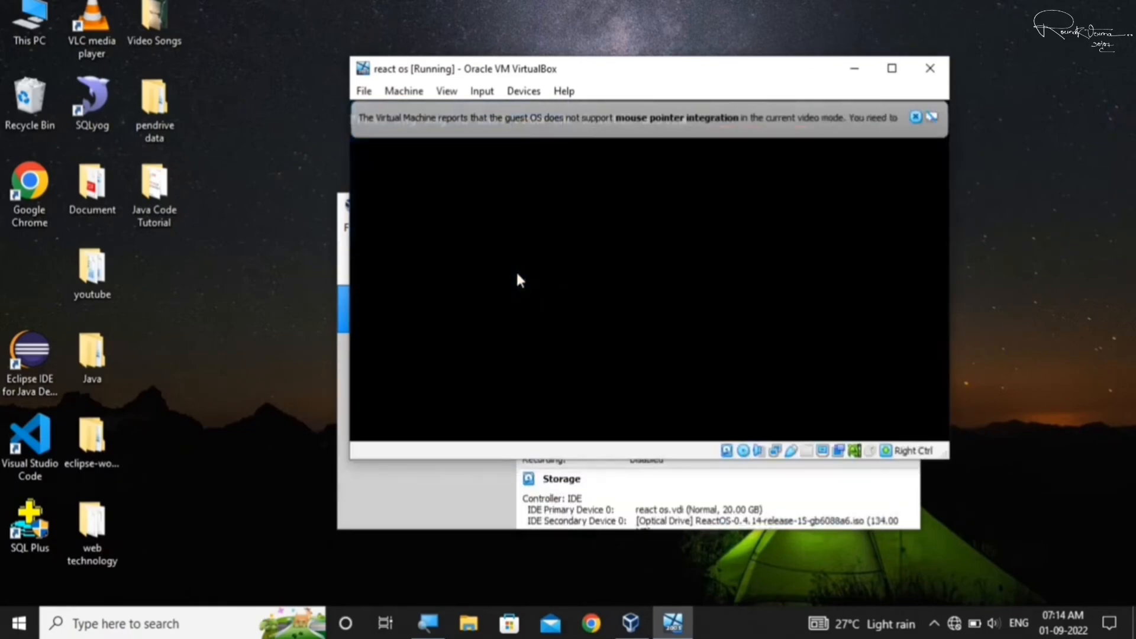
Continue the restarted machine's boot into the graphical setup stage, dismissing the mouse pointer integration notices.
{"action": "left_click", "coordinate": [914, 118]}
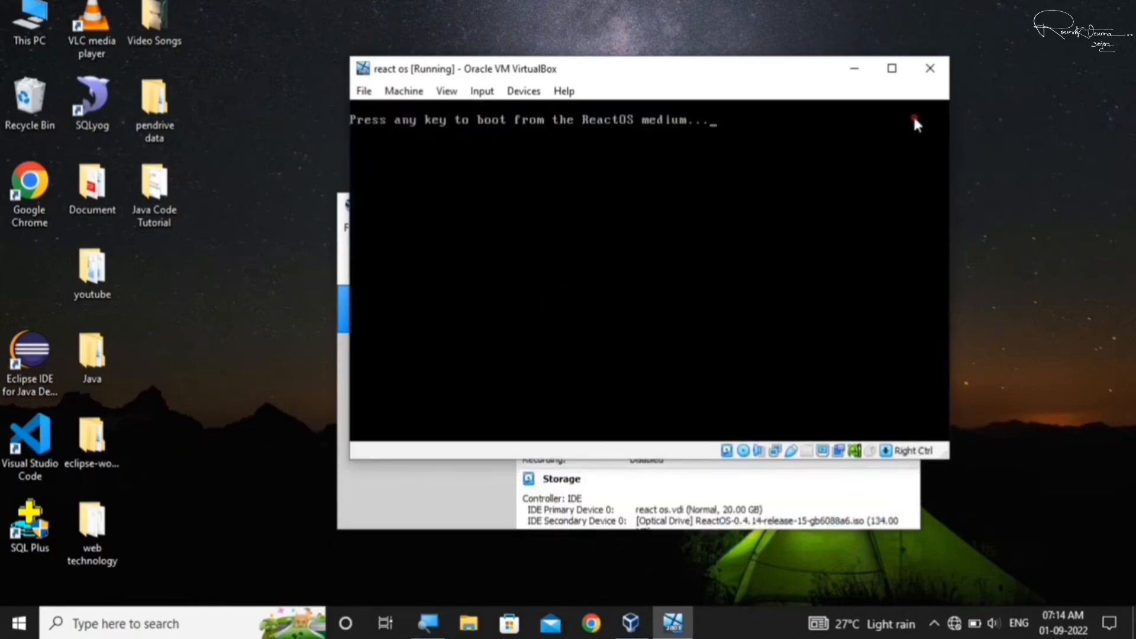
{"action": "key", "text": "Return"}
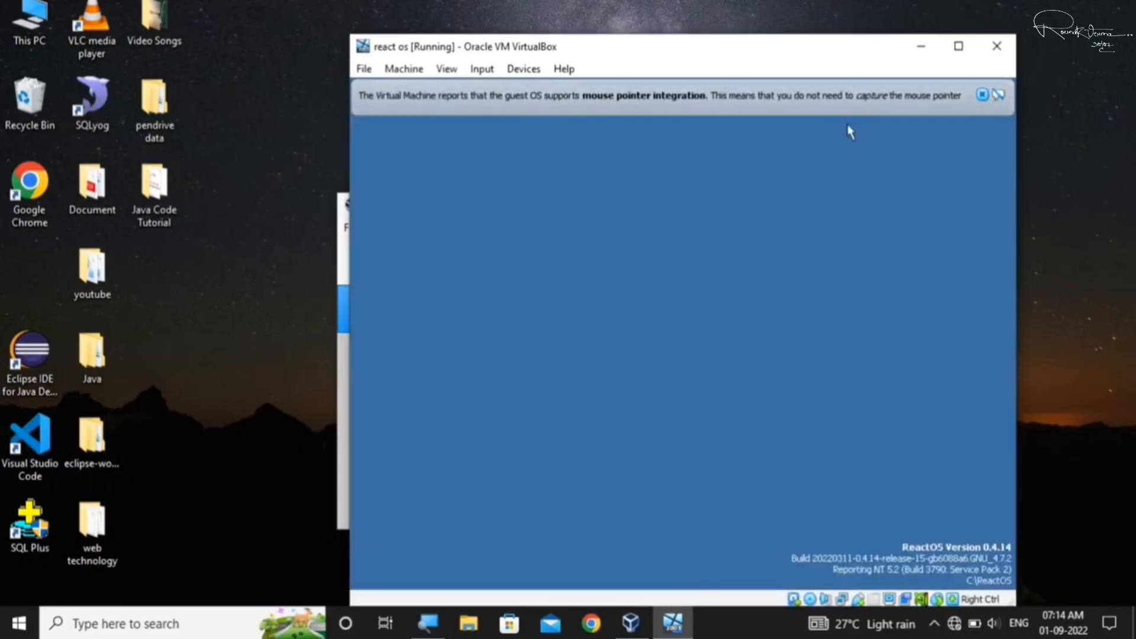
{"action": "left_click", "coordinate": [983, 97]}
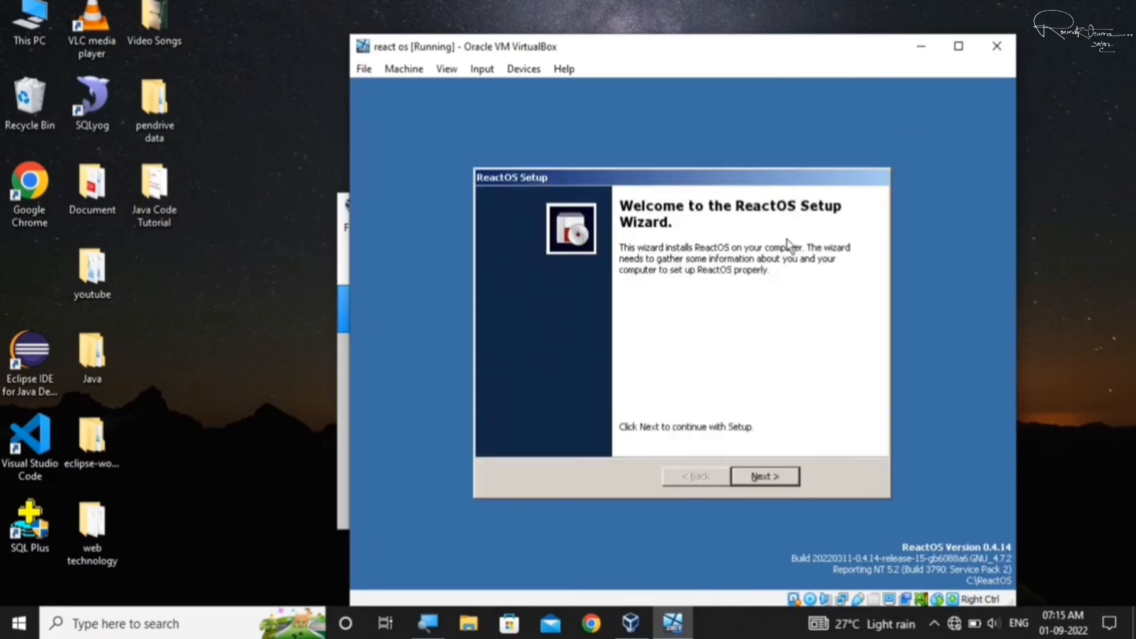
Proceed through the setup wizard with ReactOS Server (Default) and the suggested owner and computer names, leaving the Administrator password blank.
{"action": "left_click", "coordinate": [766, 480]}
{"action": "left_click", "coordinate": [766, 481]}
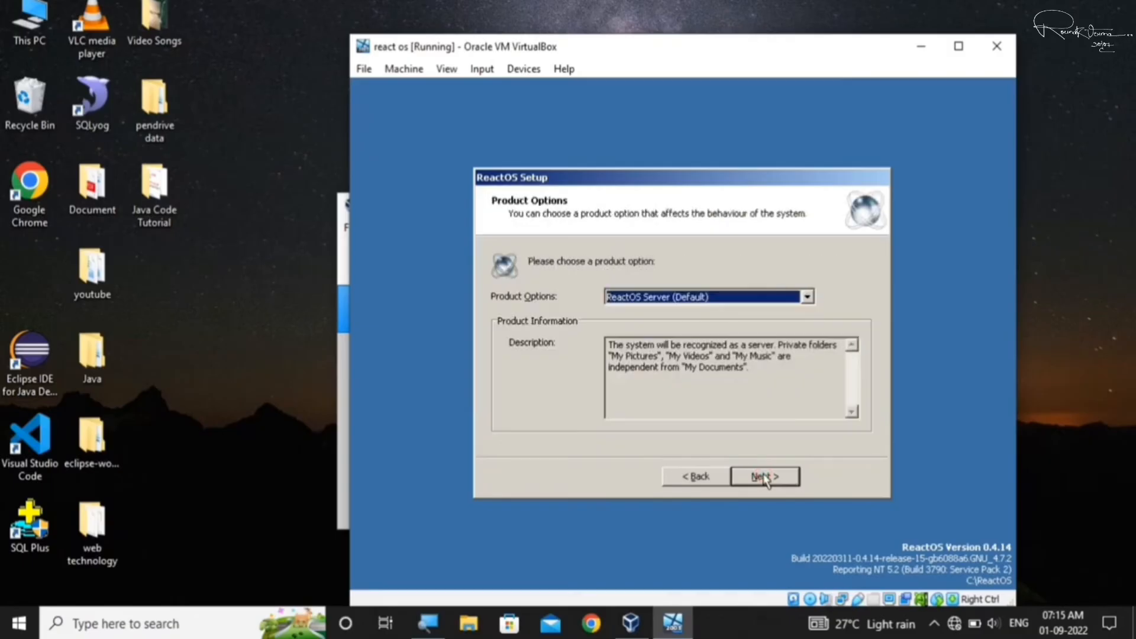
{"action": "left_click", "coordinate": [766, 481]}
{"action": "left_click", "coordinate": [766, 481]}
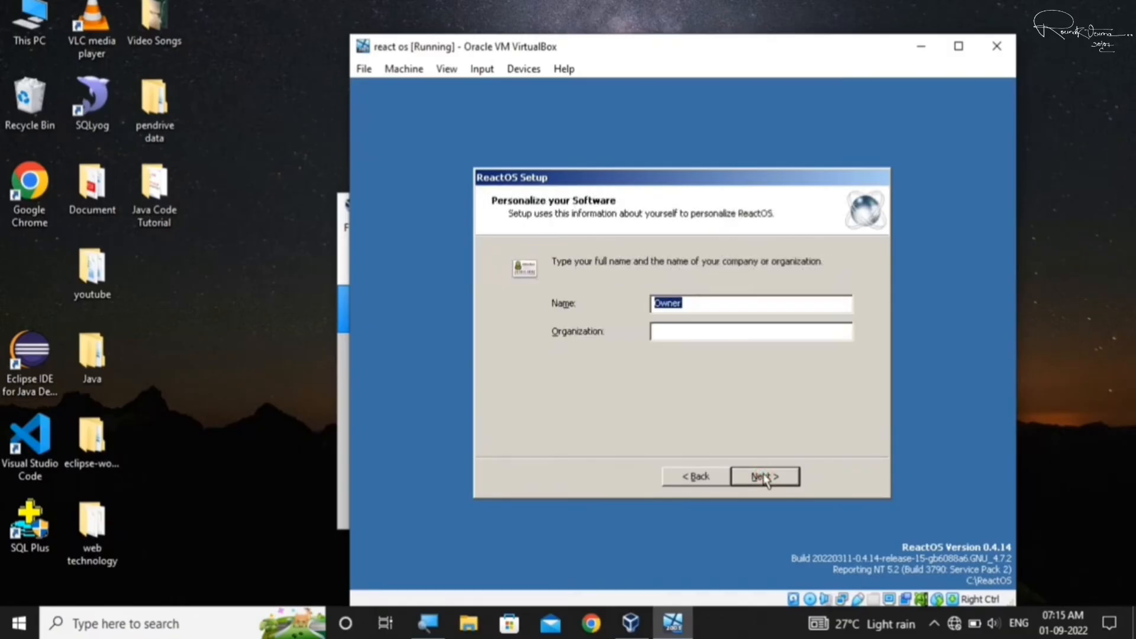
{"action": "left_click", "coordinate": [766, 480]}
{"action": "left_click", "coordinate": [766, 481]}
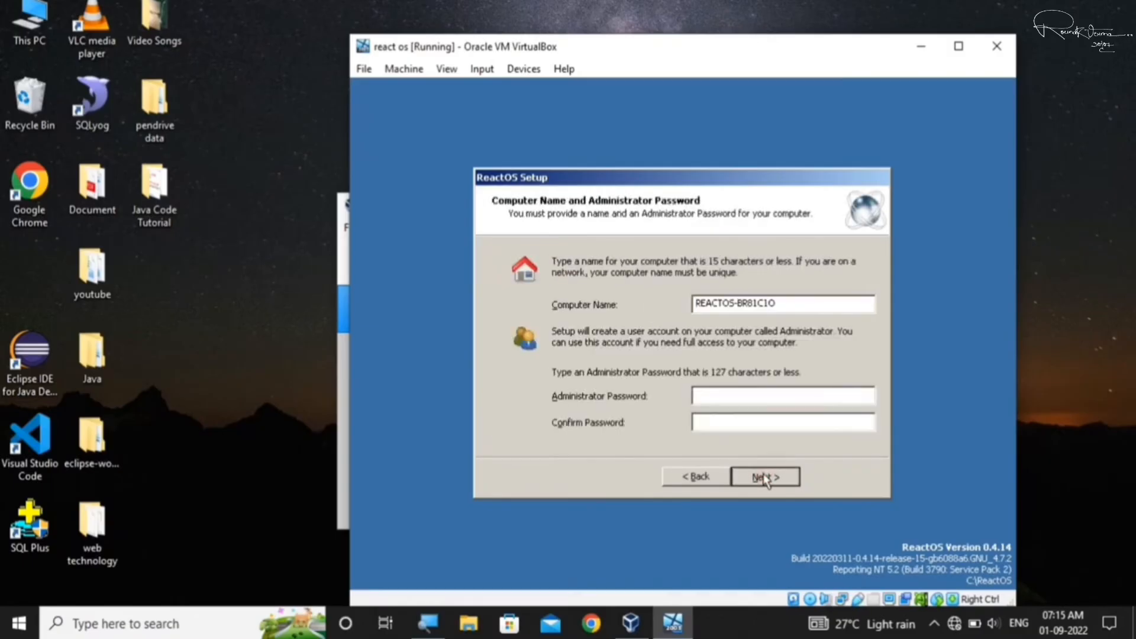
{"action": "left_click", "coordinate": [766, 476]}
{"action": "left_click", "coordinate": [766, 477]}
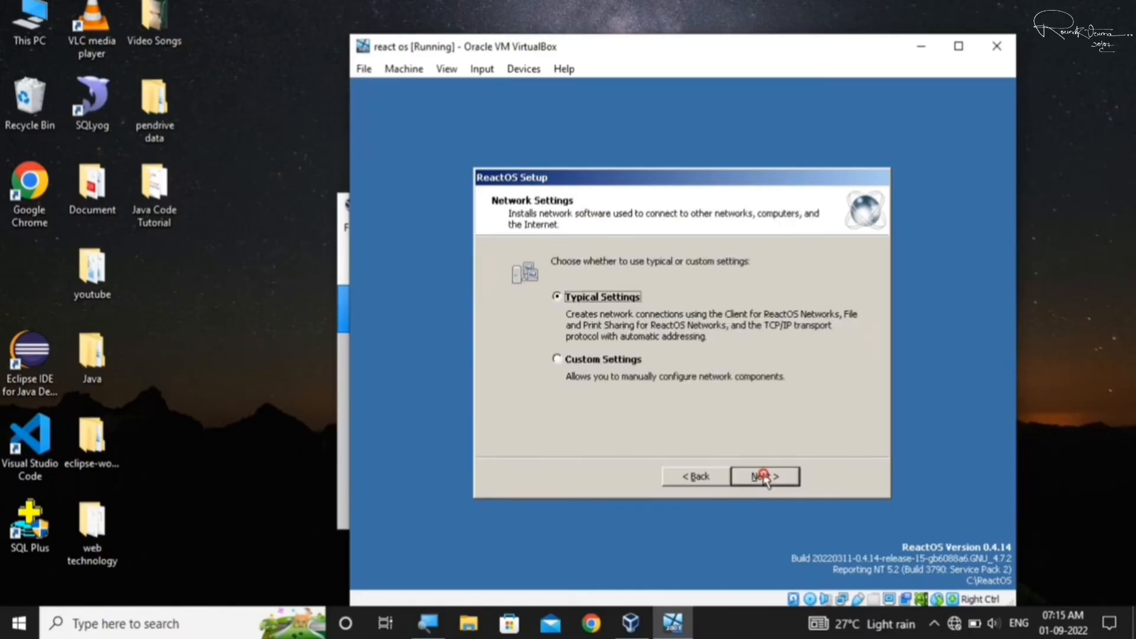
Return from the network settings to the appearance page and select the Classic theme.
{"action": "left_click", "coordinate": [688, 477]}
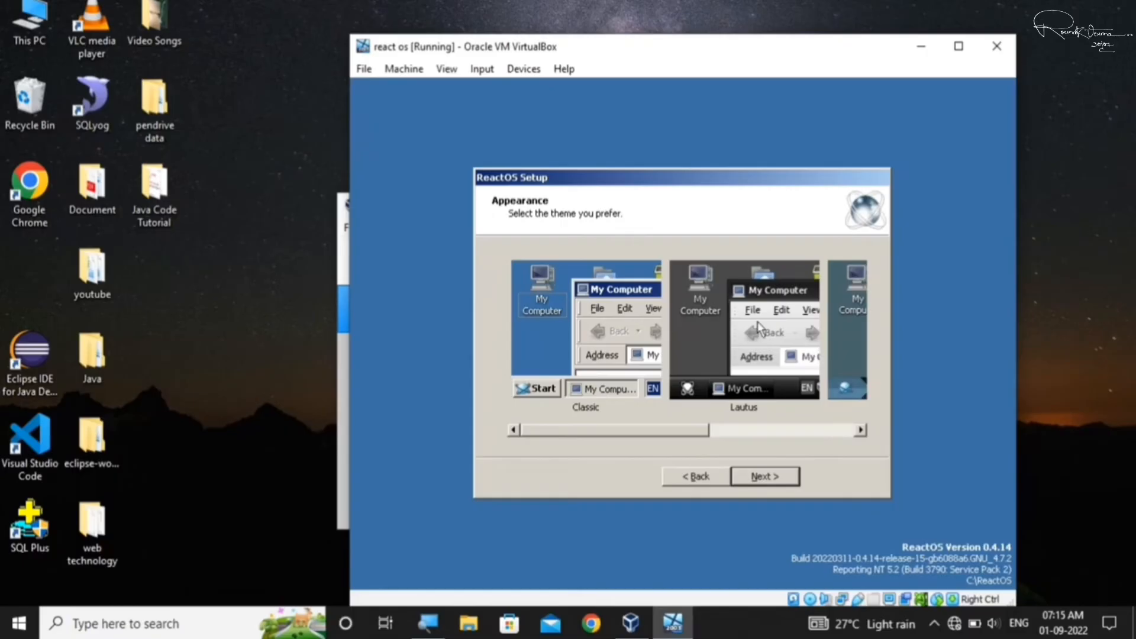
{"action": "left_click_drag", "start_coordinate": [667, 433], "coordinate": [623, 430]}
{"action": "left_click", "coordinate": [627, 355]}
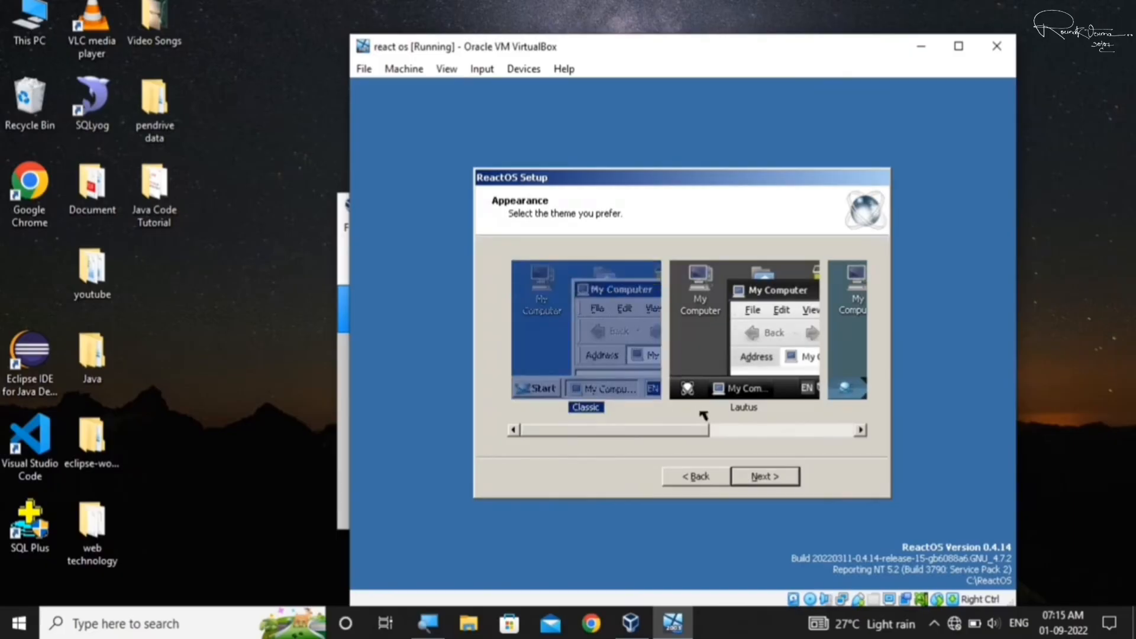
{"action": "left_click", "coordinate": [758, 484]}
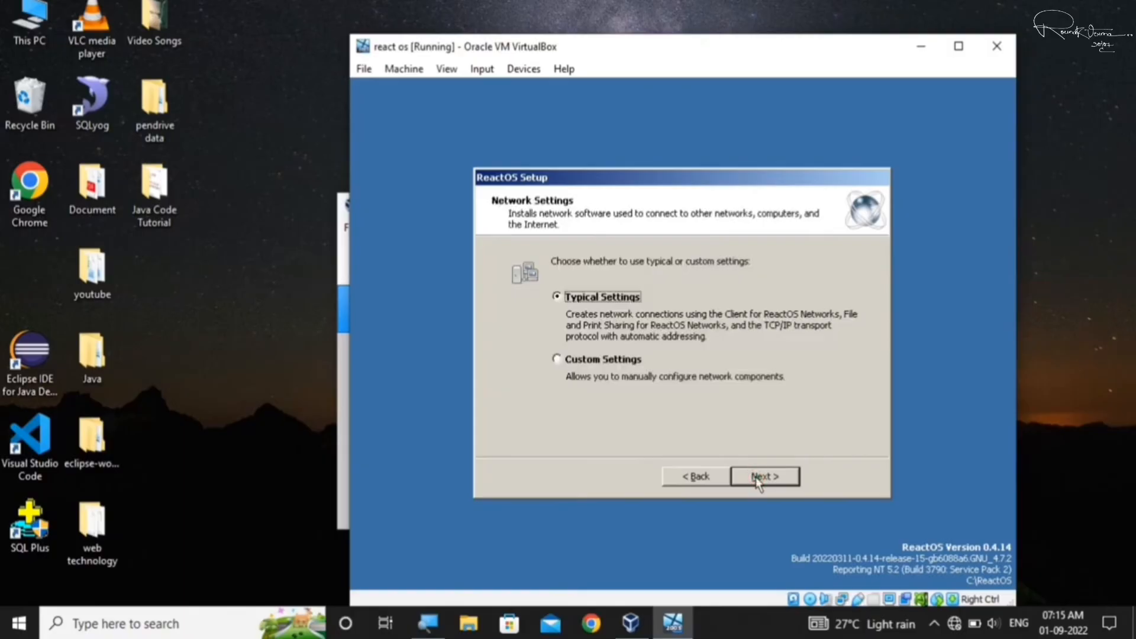
Accept typical network settings and membership in WORKGROUP, and finish the setup wizard to restart the machine.
{"action": "left_click", "coordinate": [758, 482]}
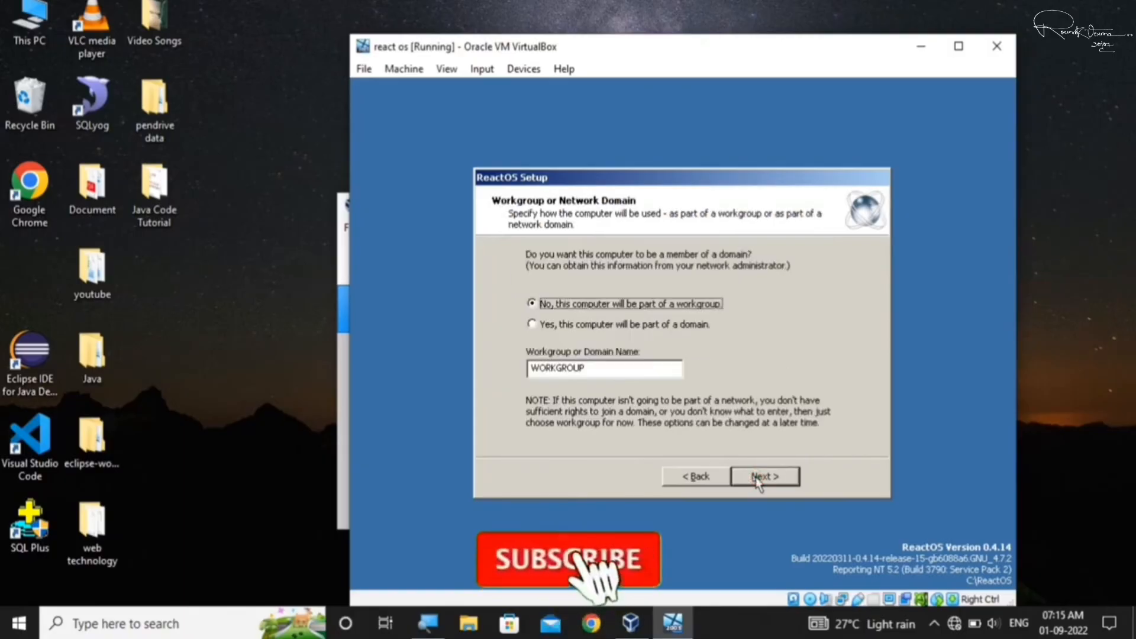
{"action": "left_click", "coordinate": [758, 482]}
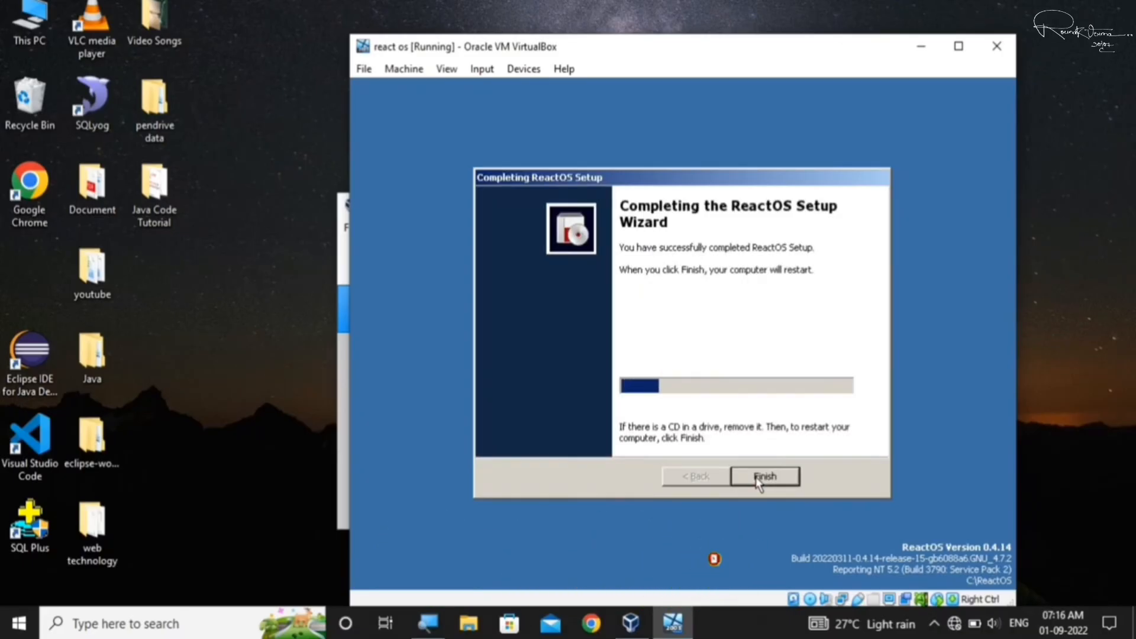
{"action": "left_click", "coordinate": [758, 482]}
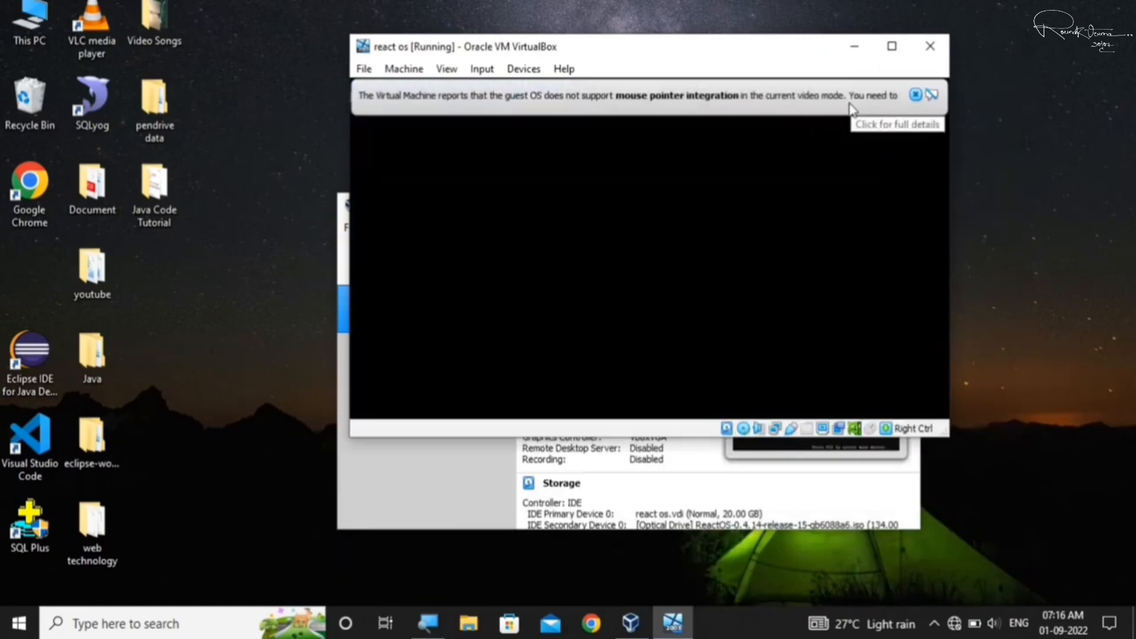
Dismiss the mouse pointer integration notice and start the standard ReactOS entry from the boot menu.
{"action": "left_click", "coordinate": [916, 95]}
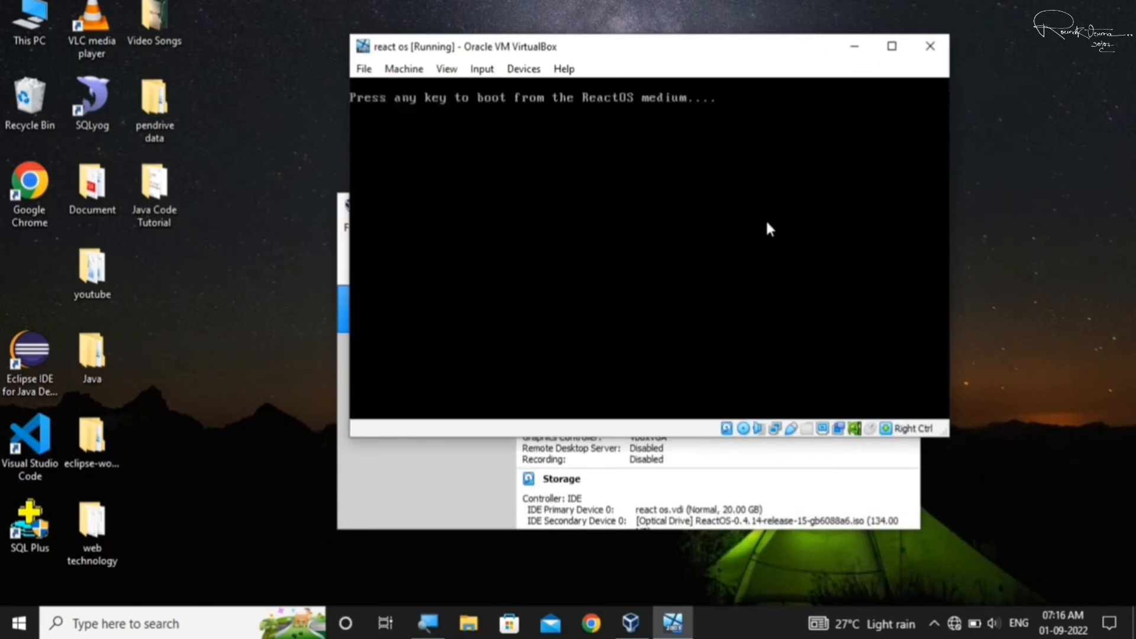
{"action": "key", "text": "Return"}
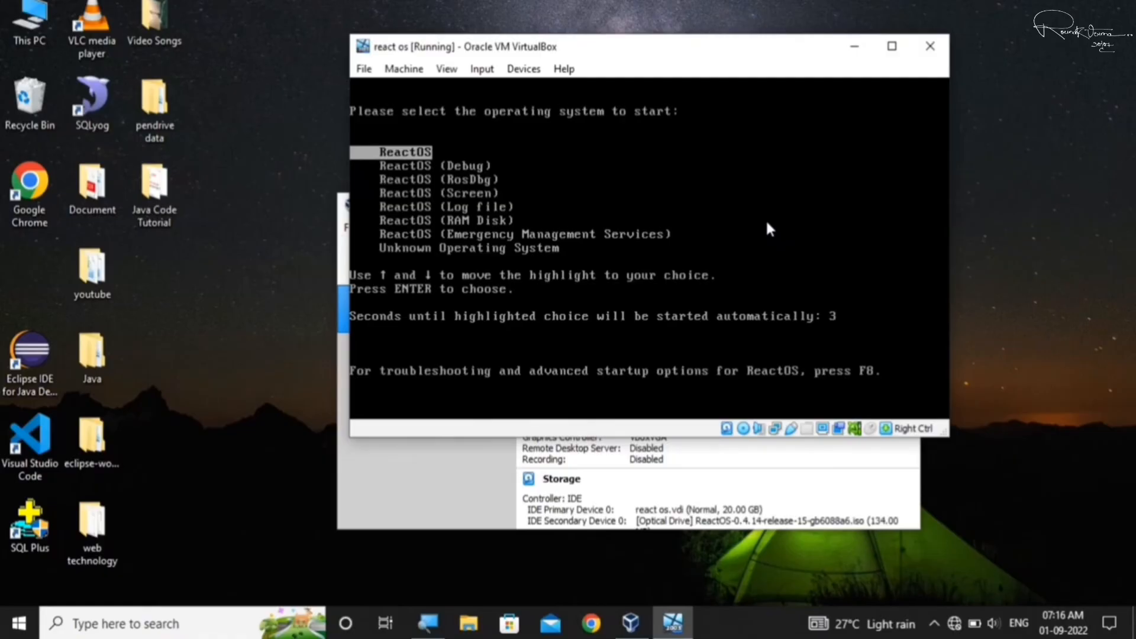
{"action": "key", "text": "Return"}
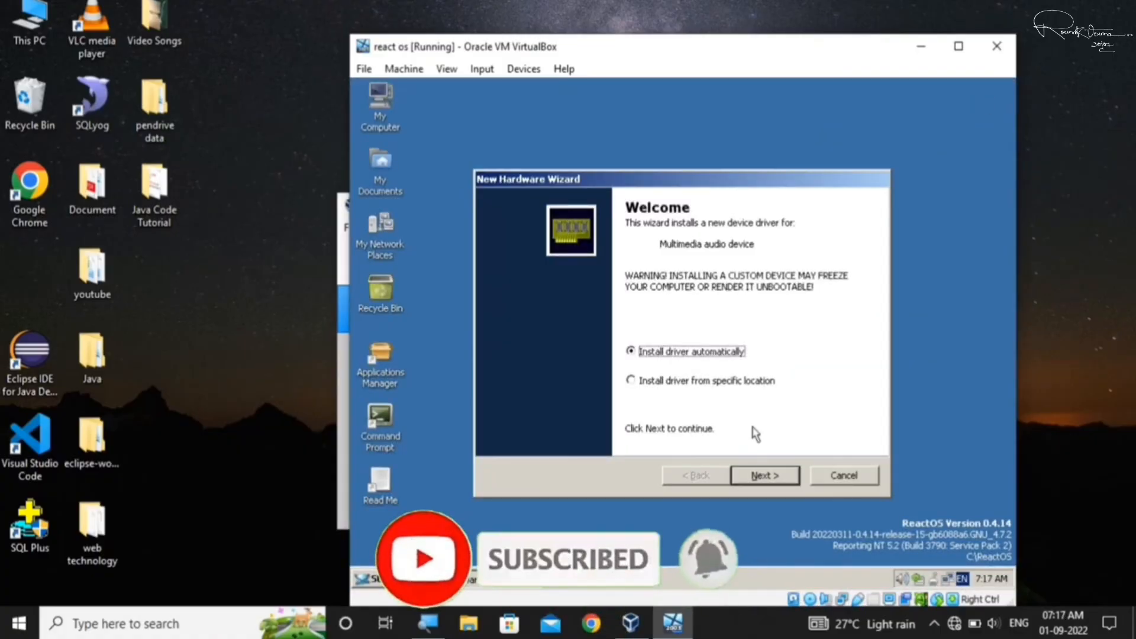
Try to install the multimedia audio device driver automatically and close the New Hardware Wizard.
{"action": "left_click", "coordinate": [768, 476]}
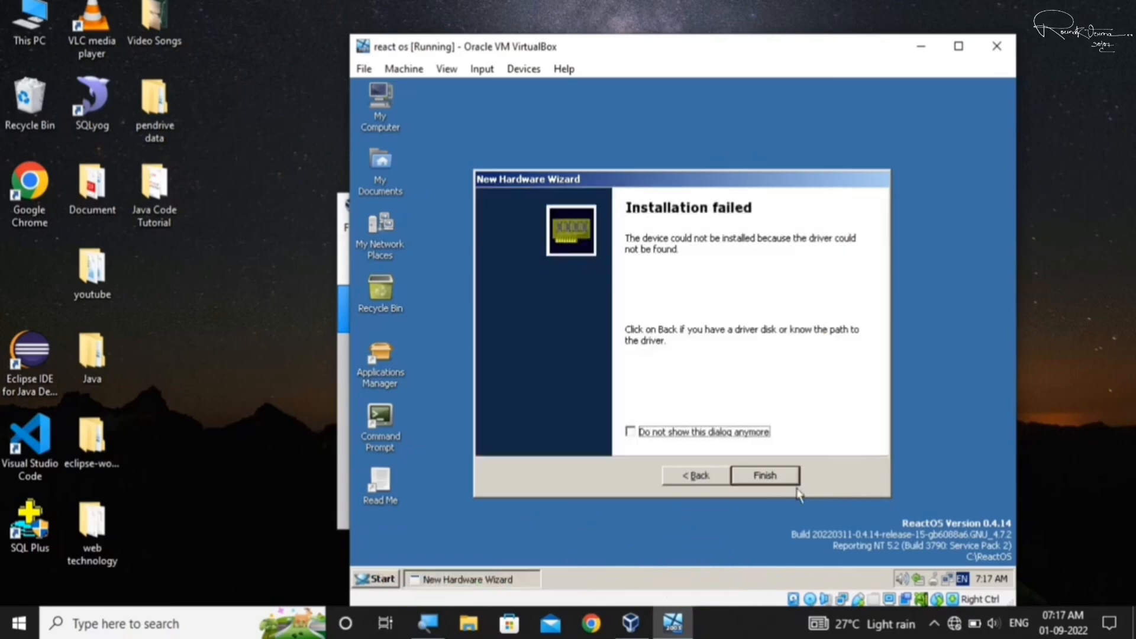
{"action": "left_click", "coordinate": [781, 481]}
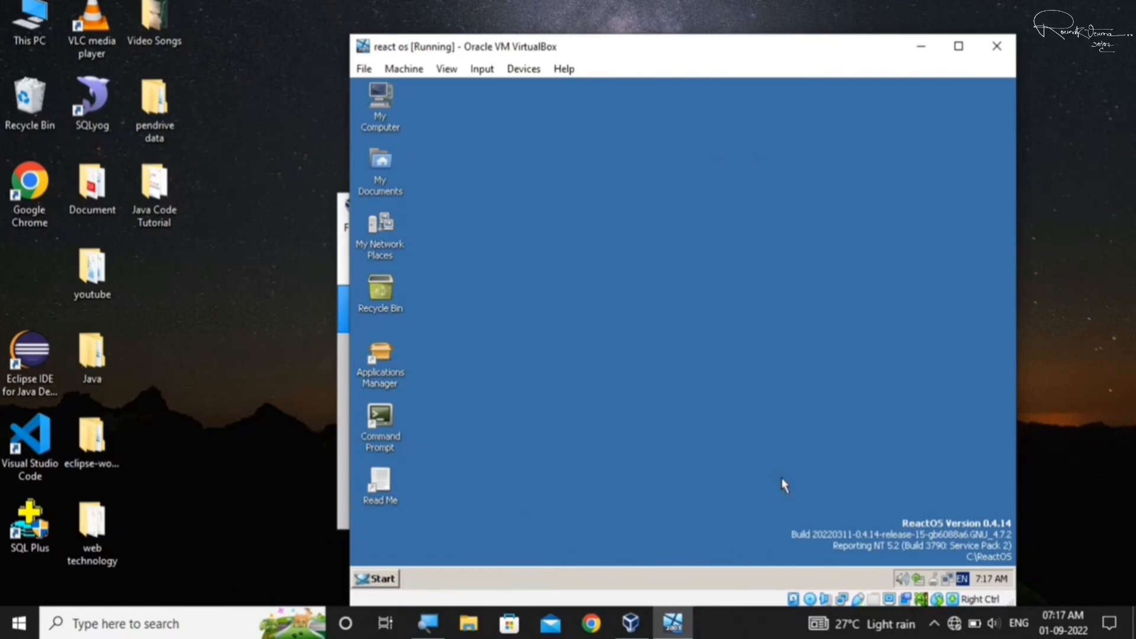